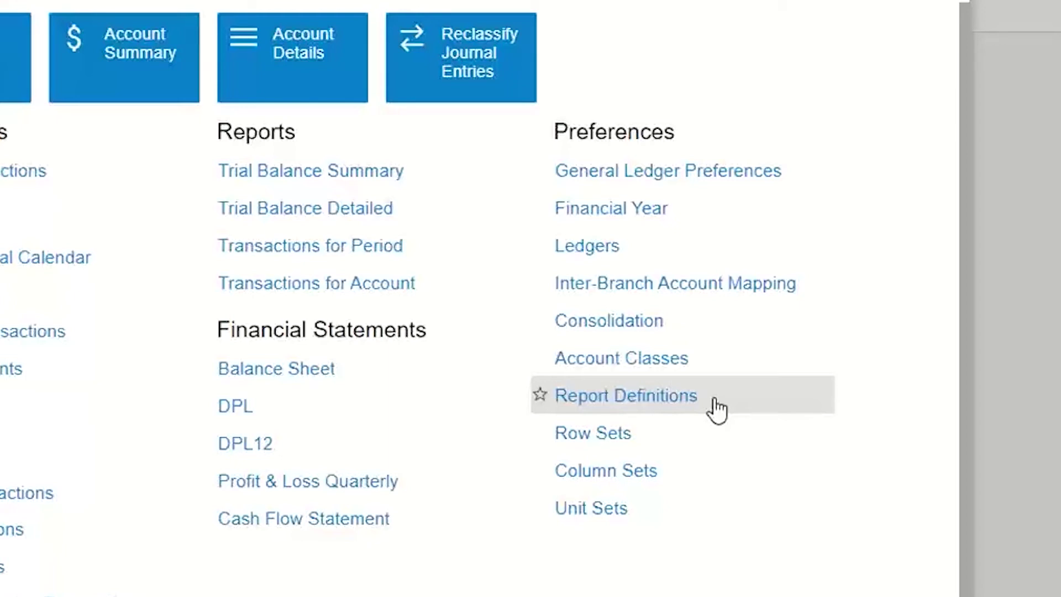
Go to Report Definitions under the General Ledger preferences in the Finance menu
{"action": "left_click", "coordinate": [718, 406]}
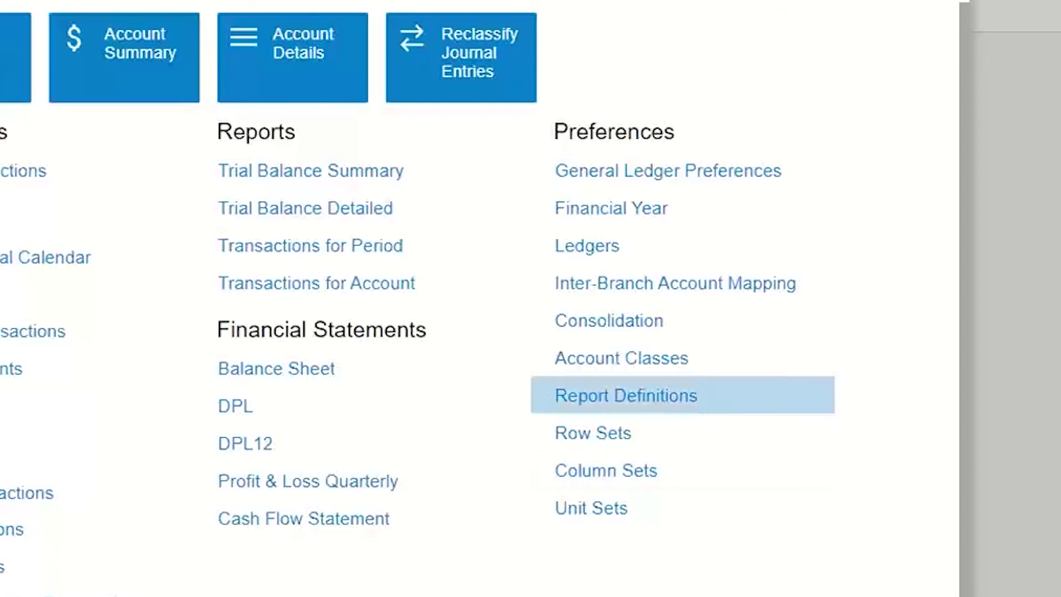
{"action": "left_click_drag", "start_coordinate": [919, 260], "coordinate": [977, 271]}
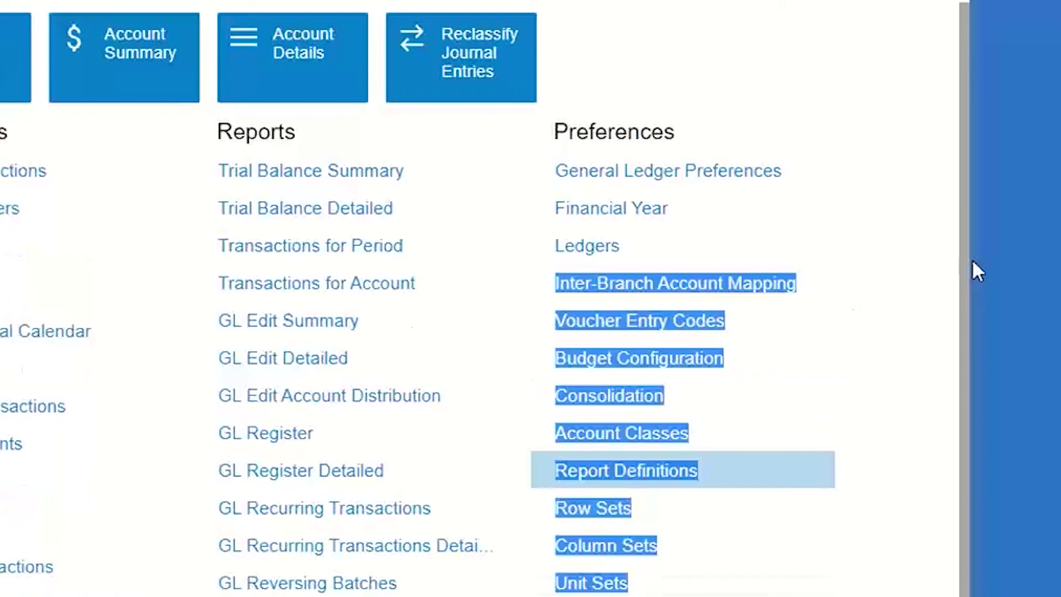
{"action": "scroll", "coordinate": [957, 321], "scroll_direction": "down", "scroll_amount": 5}
{"action": "left_click", "coordinate": [745, 498]}
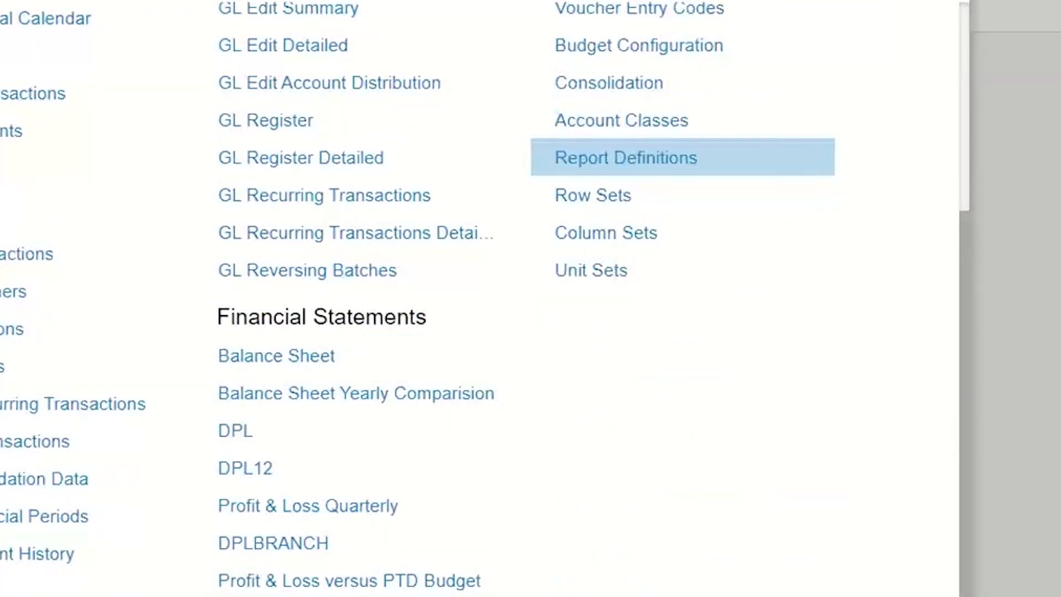
{"action": "scroll", "coordinate": [951, 498], "scroll_direction": "up", "scroll_amount": 3}
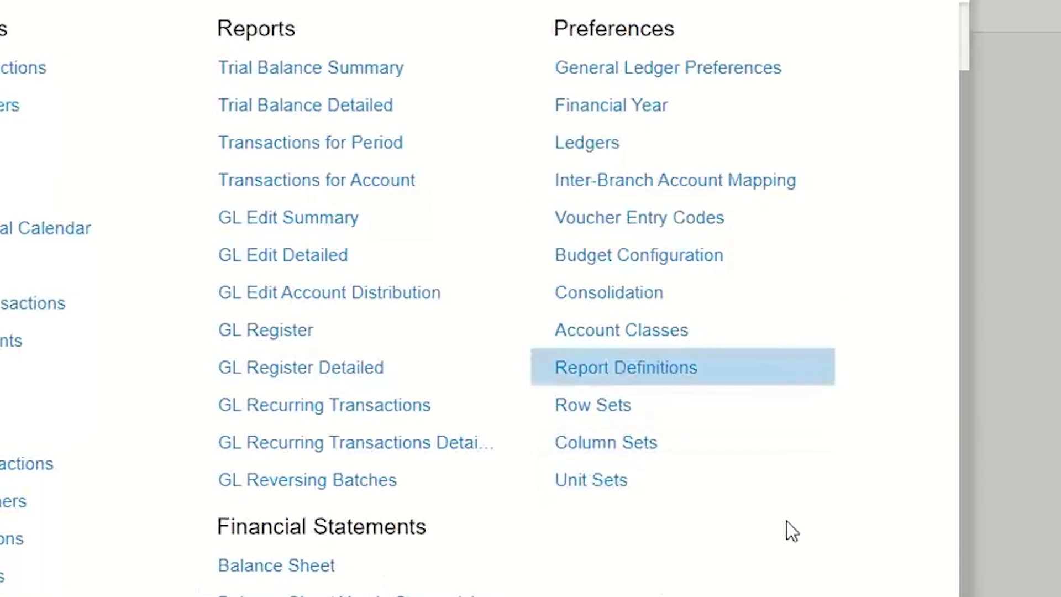
Reload Report Definitions from the Finance menu and narrow the Type column
{"action": "left_click", "coordinate": [767, 378]}
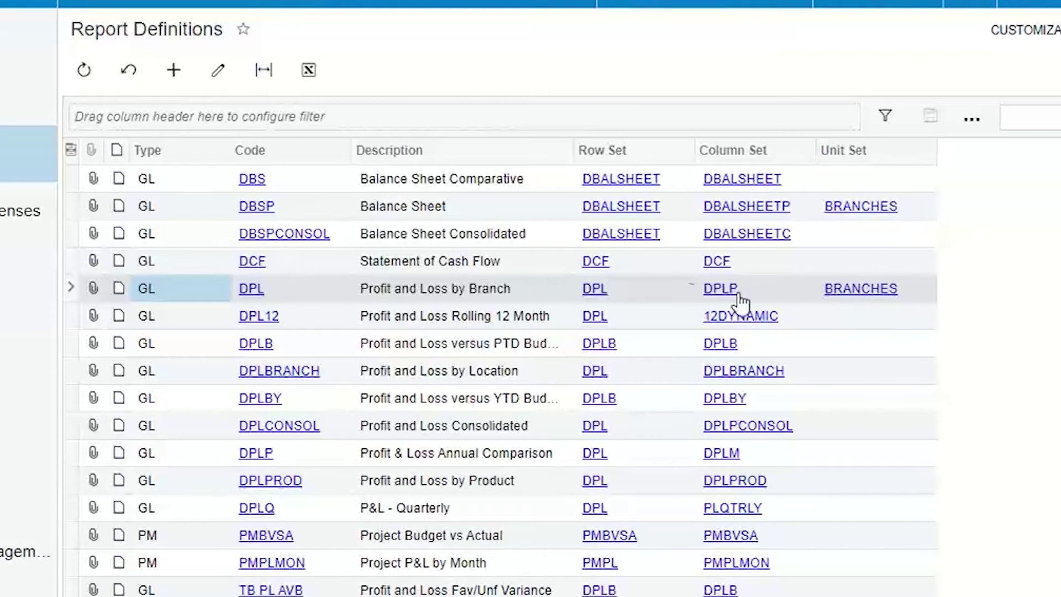
{"action": "left_click", "coordinate": [29, 154]}
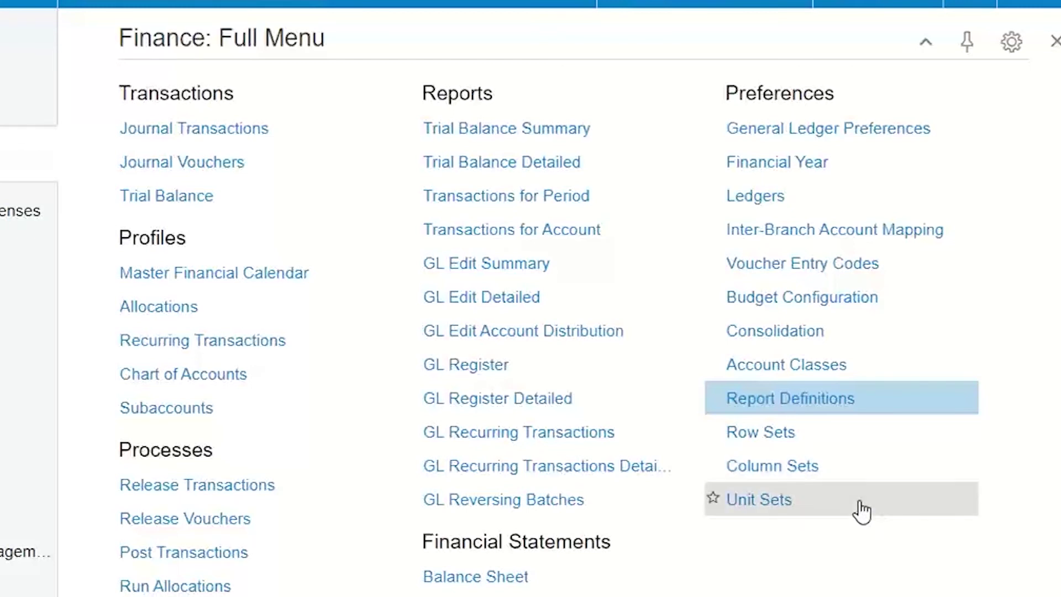
{"action": "left_click", "coordinate": [858, 407]}
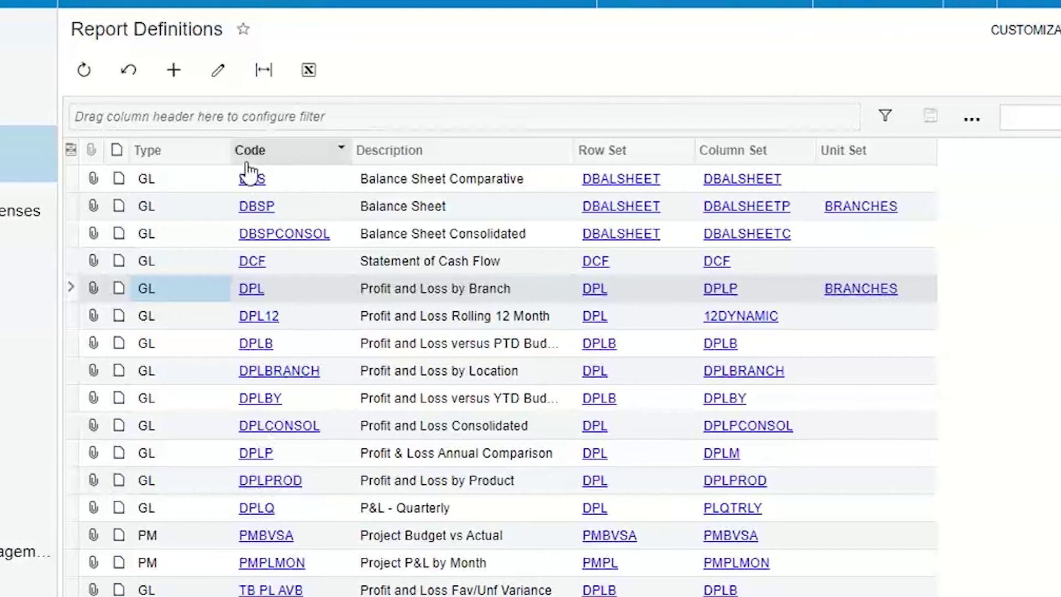
{"action": "left_click_drag", "start_coordinate": [226, 157], "coordinate": [207, 158]}
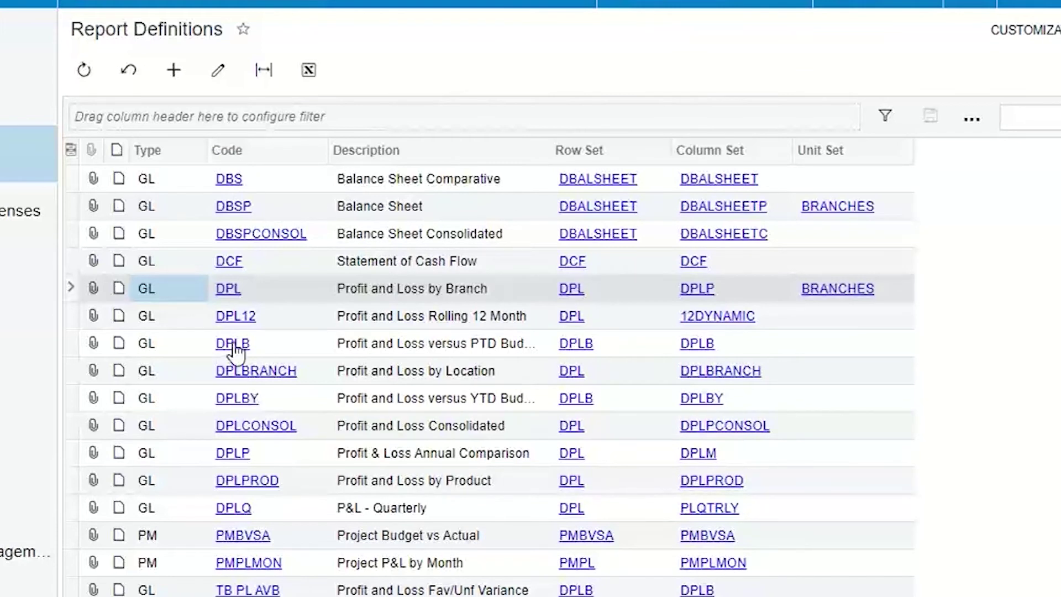
{"action": "left_click", "coordinate": [228, 288]}
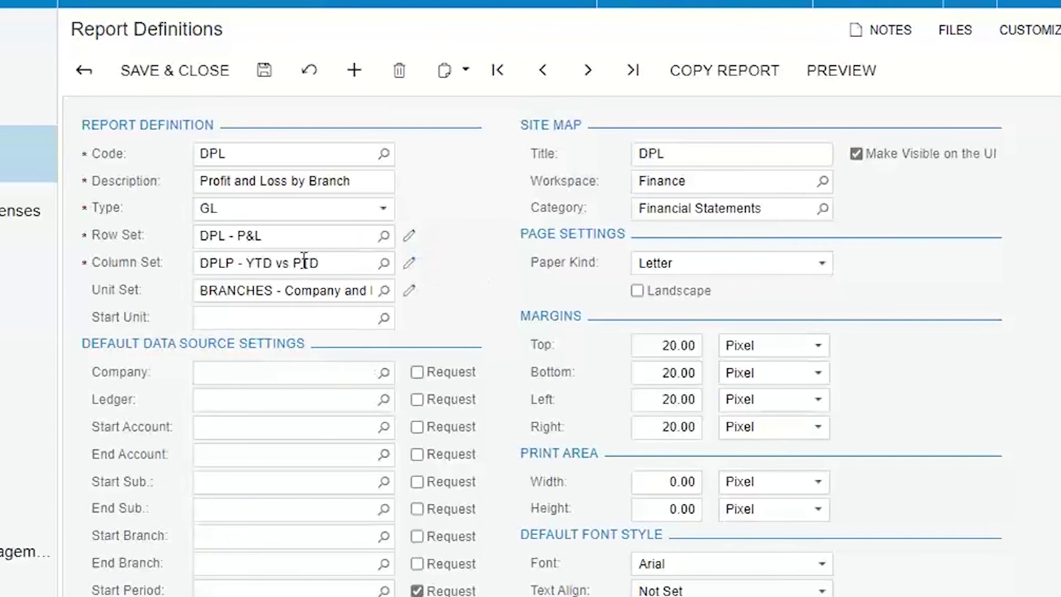
{"action": "left_click", "coordinate": [287, 238]}
{"action": "left_click", "coordinate": [304, 267]}
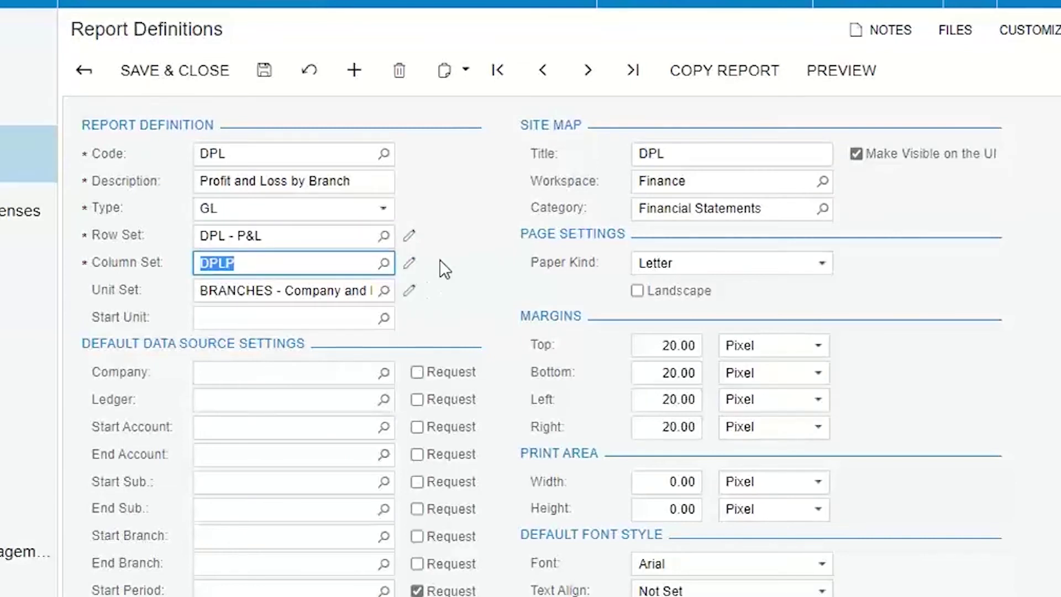
{"action": "left_click", "coordinate": [480, 189]}
{"action": "left_click", "coordinate": [466, 72]}
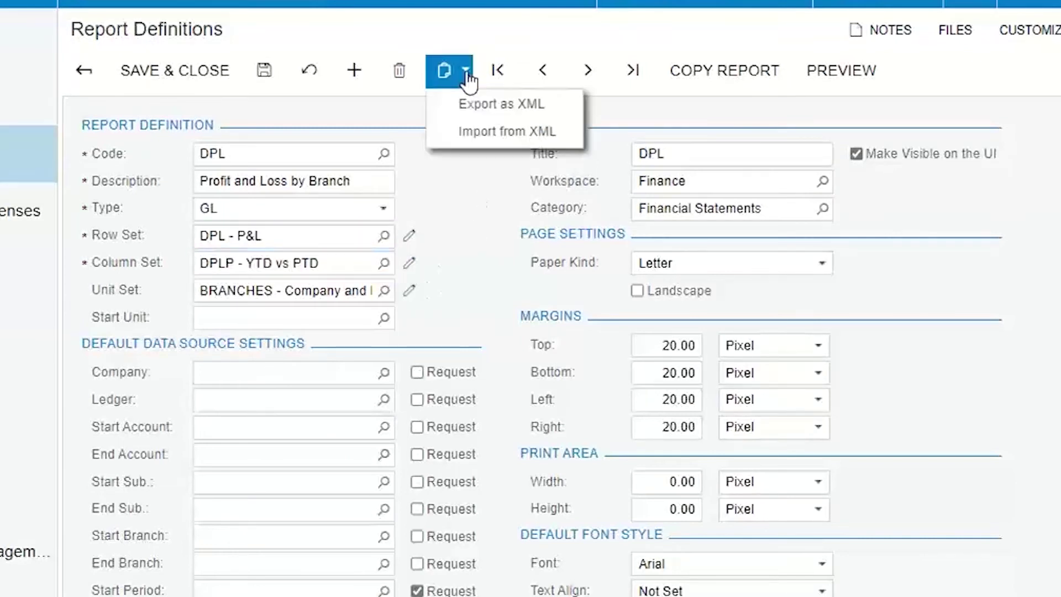
{"action": "left_click", "coordinate": [743, 87]}
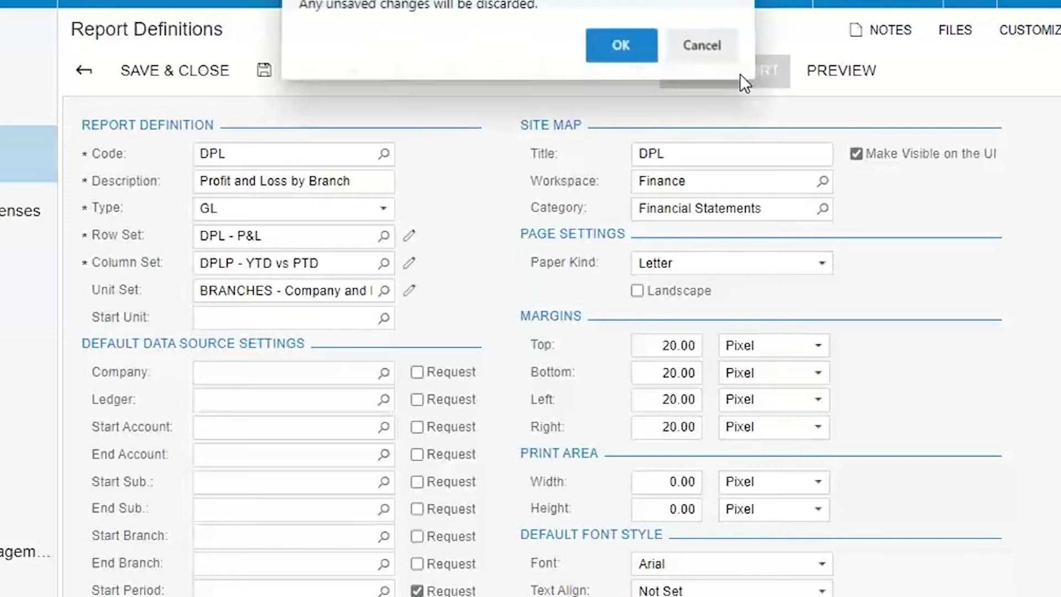
{"action": "left_click", "coordinate": [689, 53]}
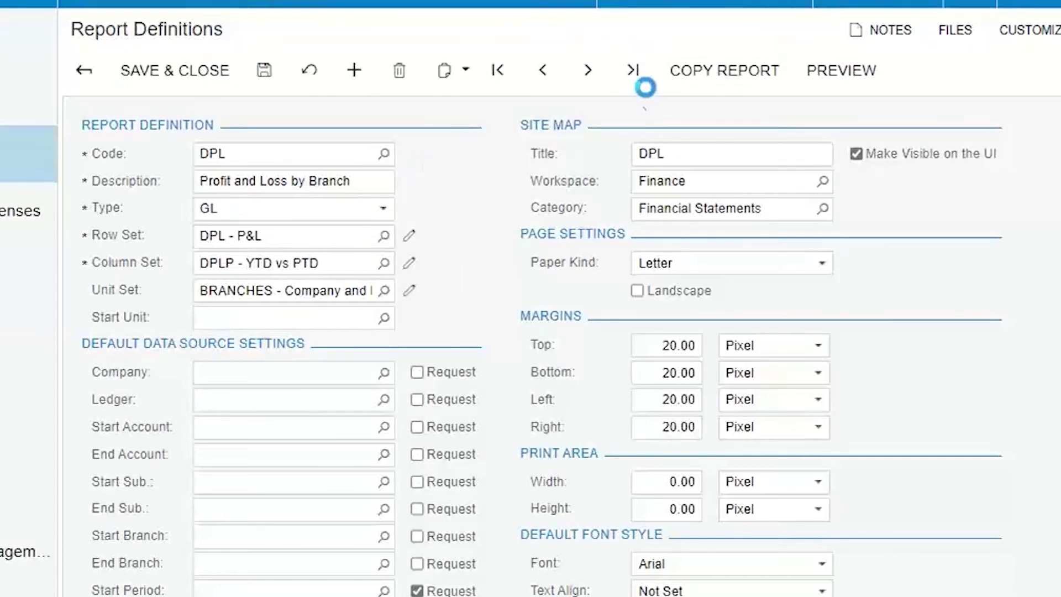
{"action": "left_click", "coordinate": [759, 78]}
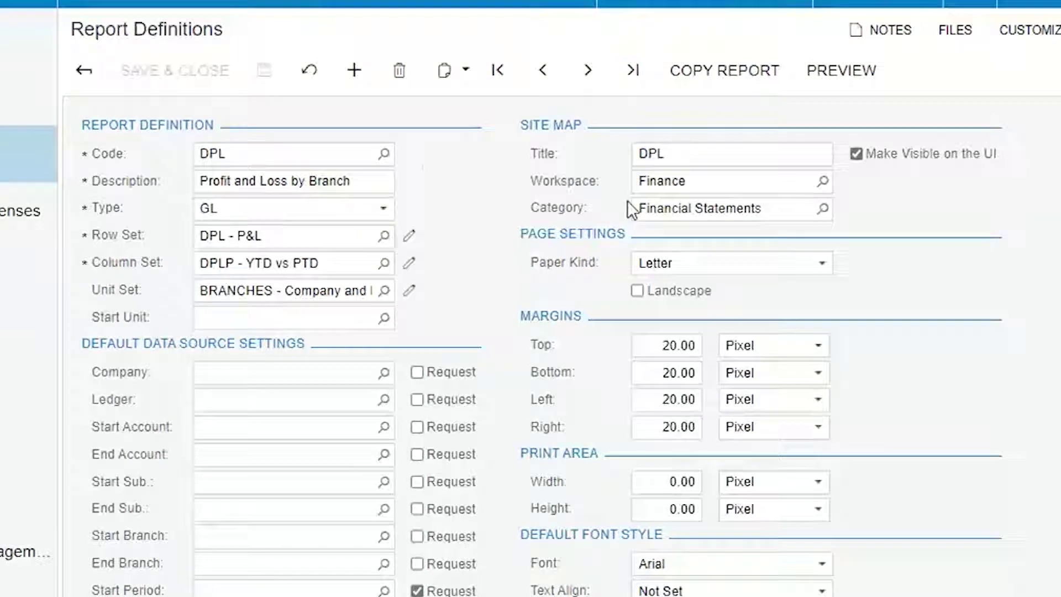
{"action": "type", "text": "P"}
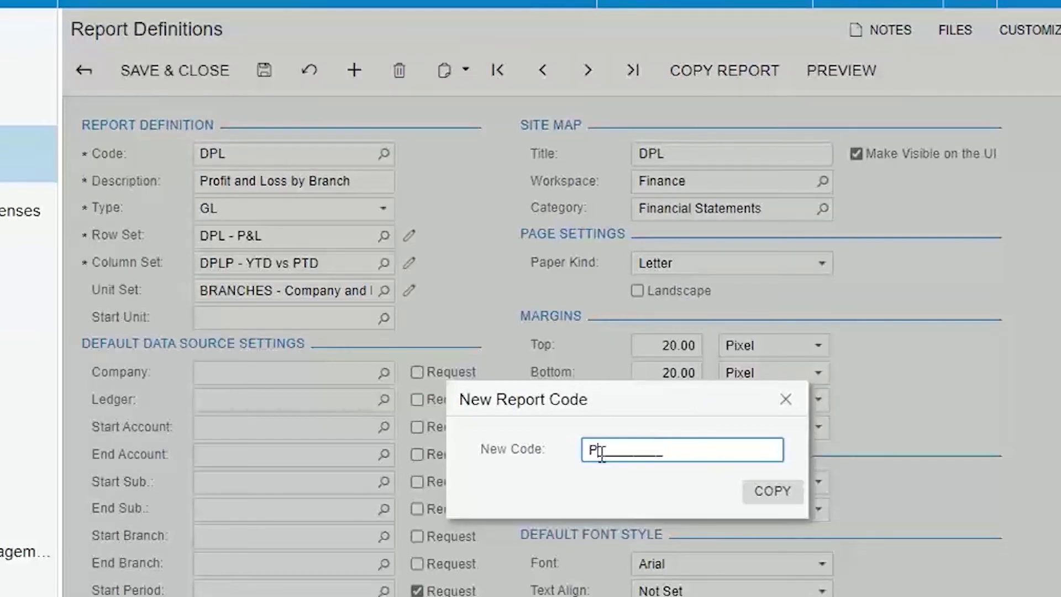
{"action": "key", "text": "BackSpace"}
{"action": "type", "text": "ISSUMMARY"}
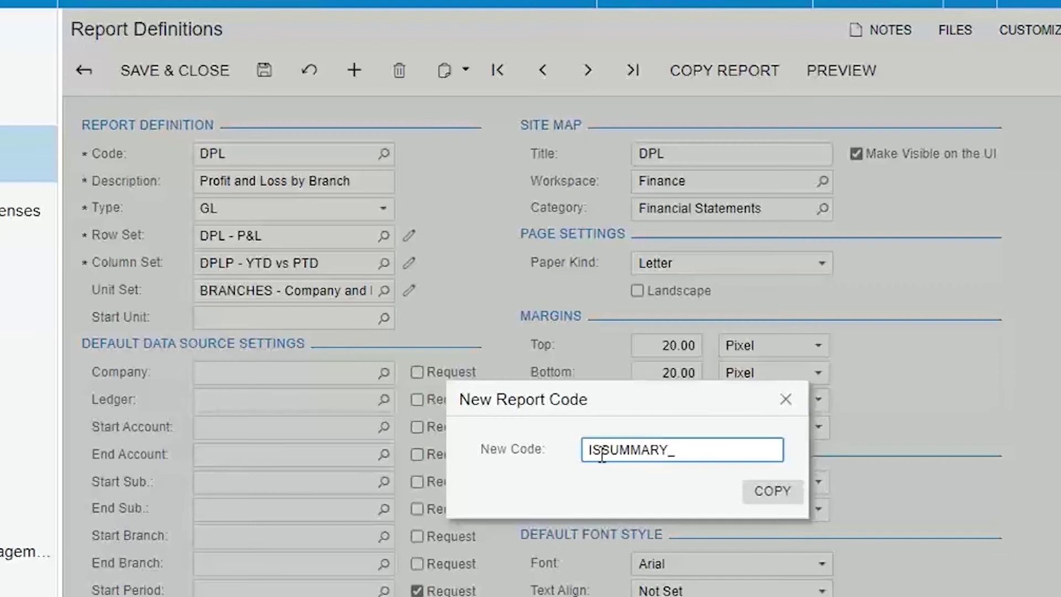
{"action": "left_click", "coordinate": [786, 399]}
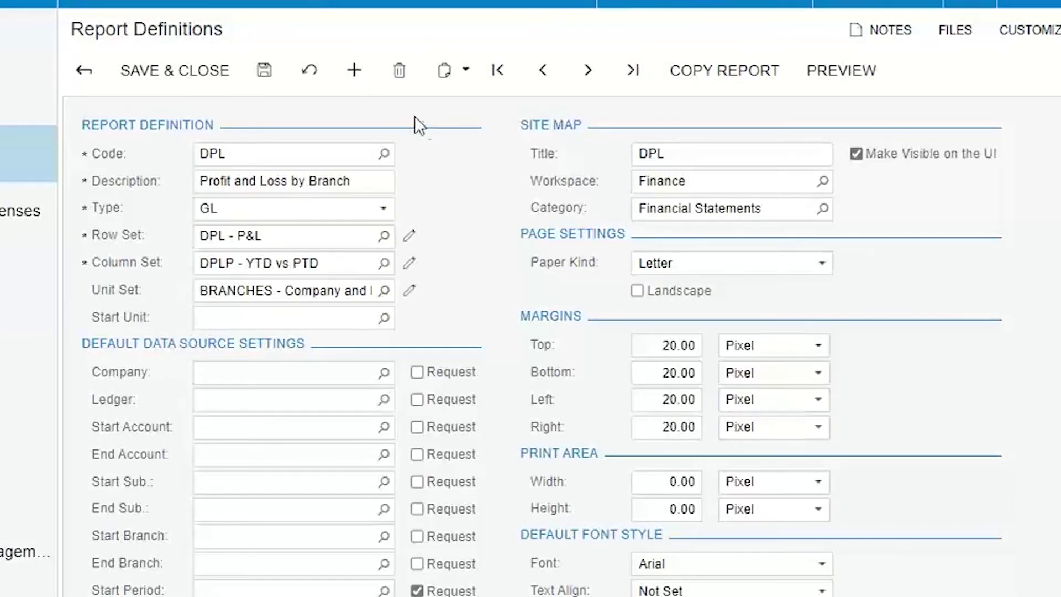
{"action": "double_click", "coordinate": [273, 159]}
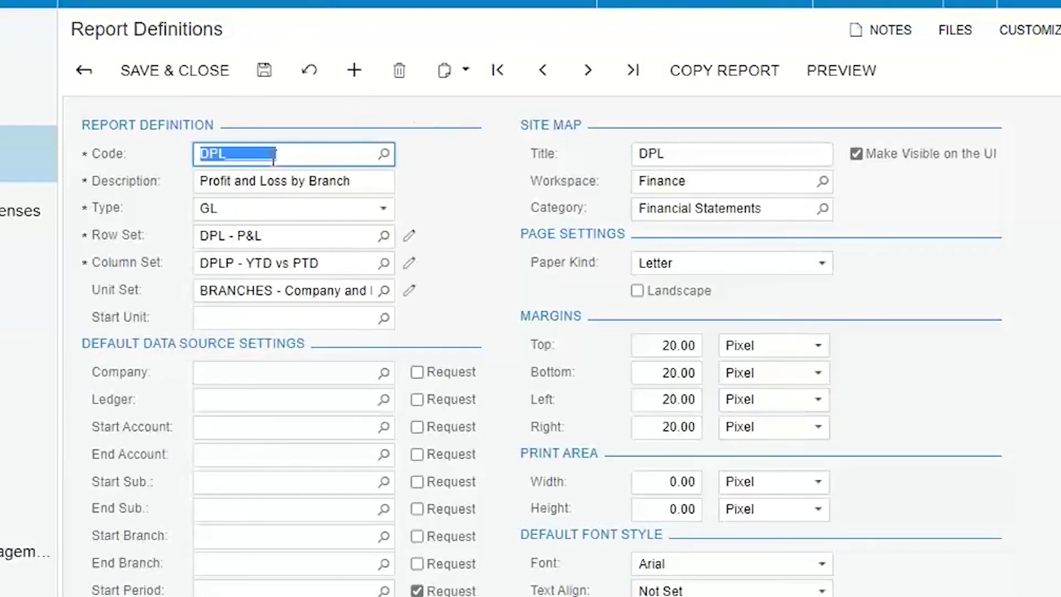
{"action": "left_click", "coordinate": [89, 77]}
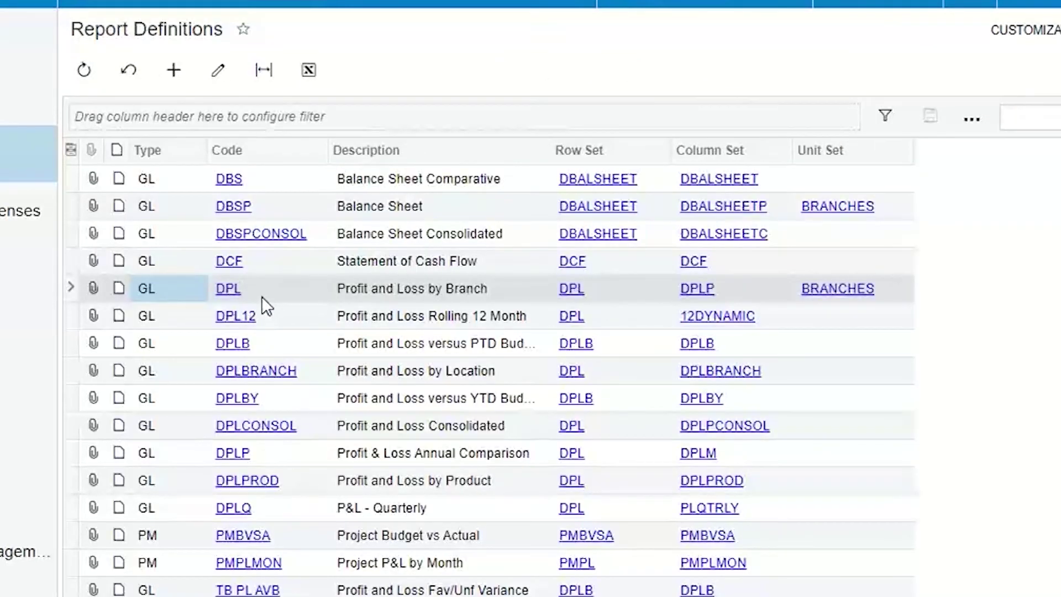
{"action": "left_click", "coordinate": [572, 290]}
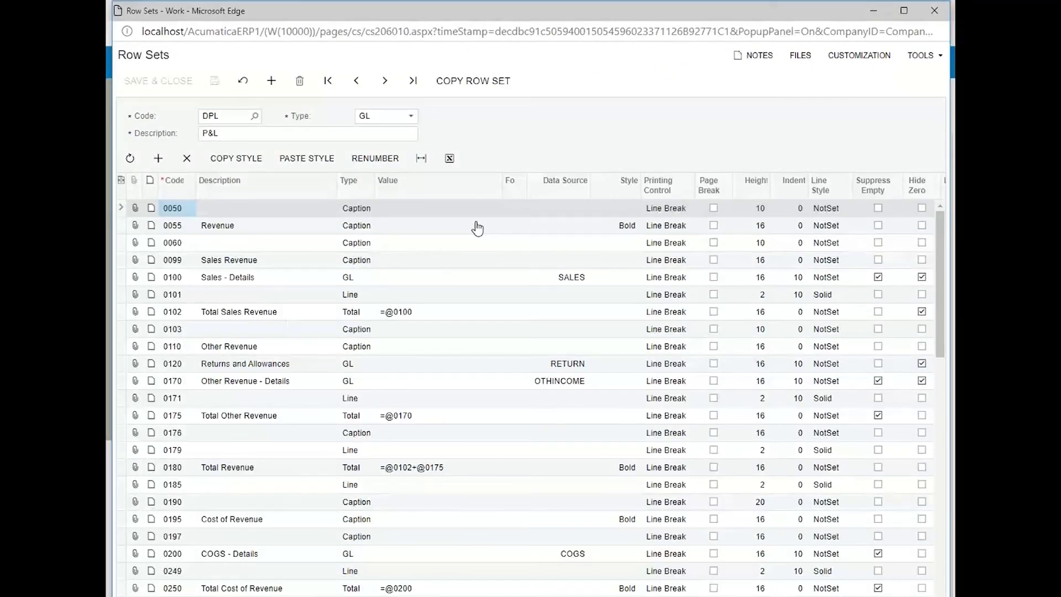
{"action": "left_click", "coordinate": [935, 13]}
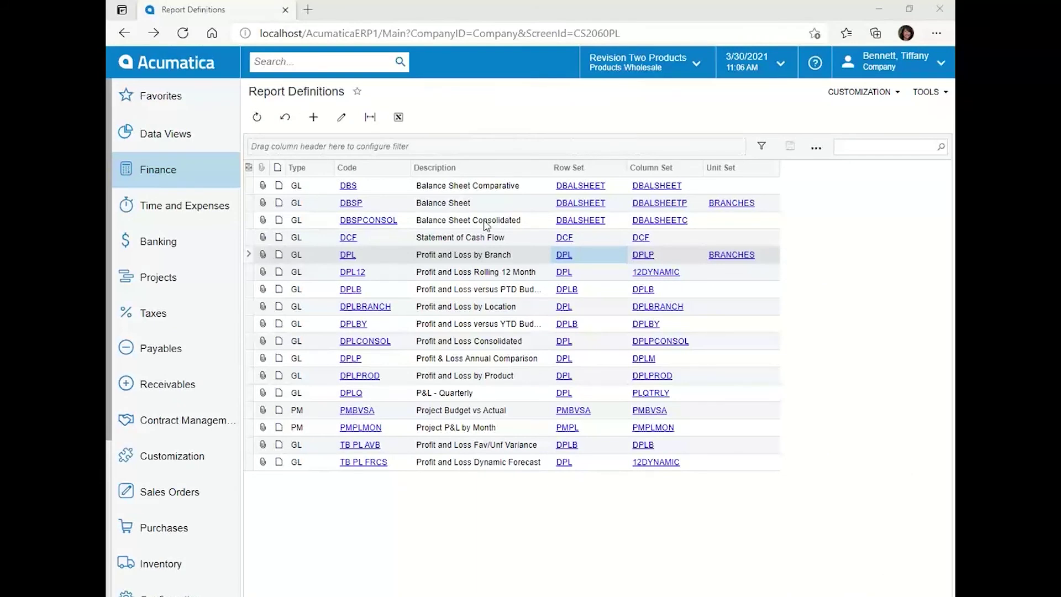
Keep code DPL and retitle the report 'Profit and Loss by Branch', then save
{"action": "left_click", "coordinate": [352, 255]}
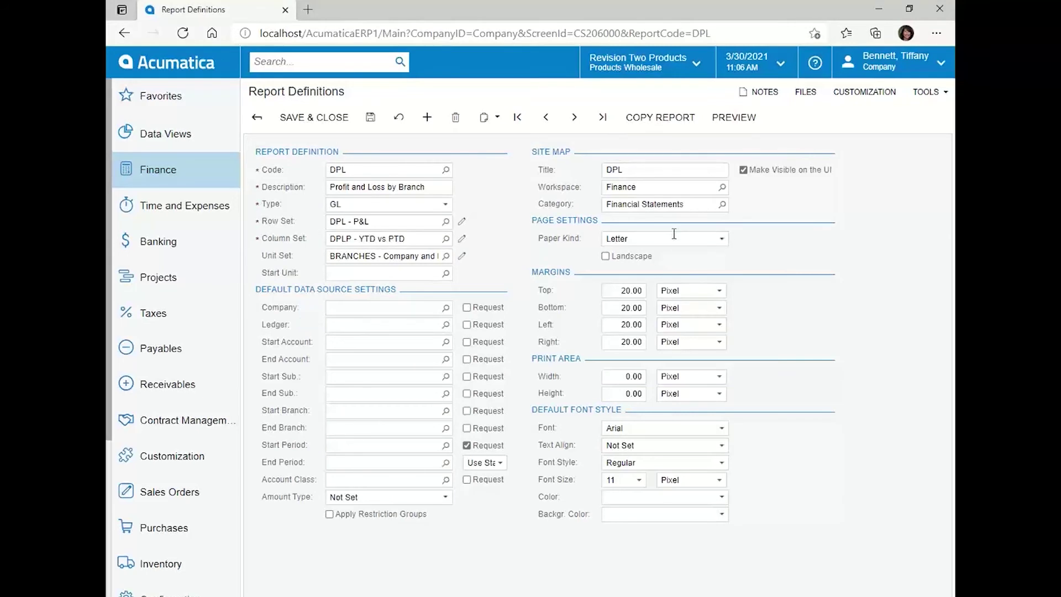
{"action": "left_click", "coordinate": [431, 189]}
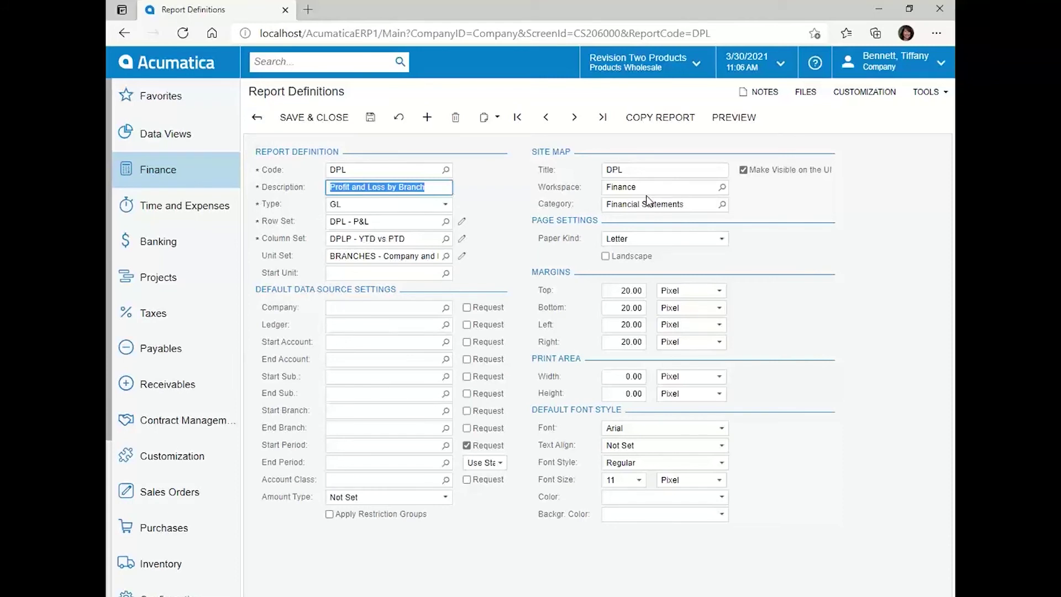
{"action": "left_click", "coordinate": [670, 173]}
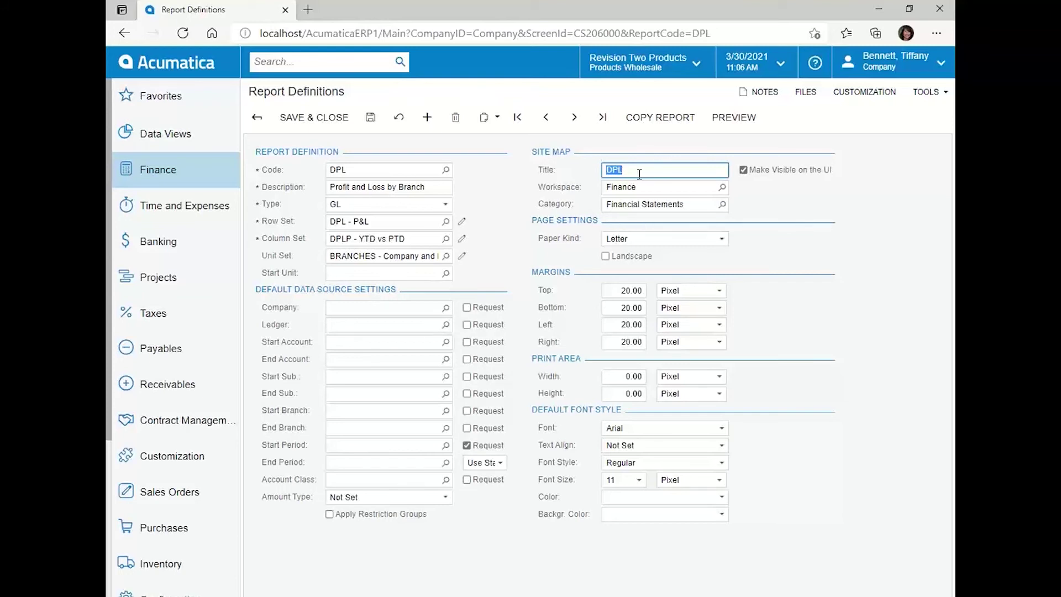
{"action": "left_click", "coordinate": [445, 170]}
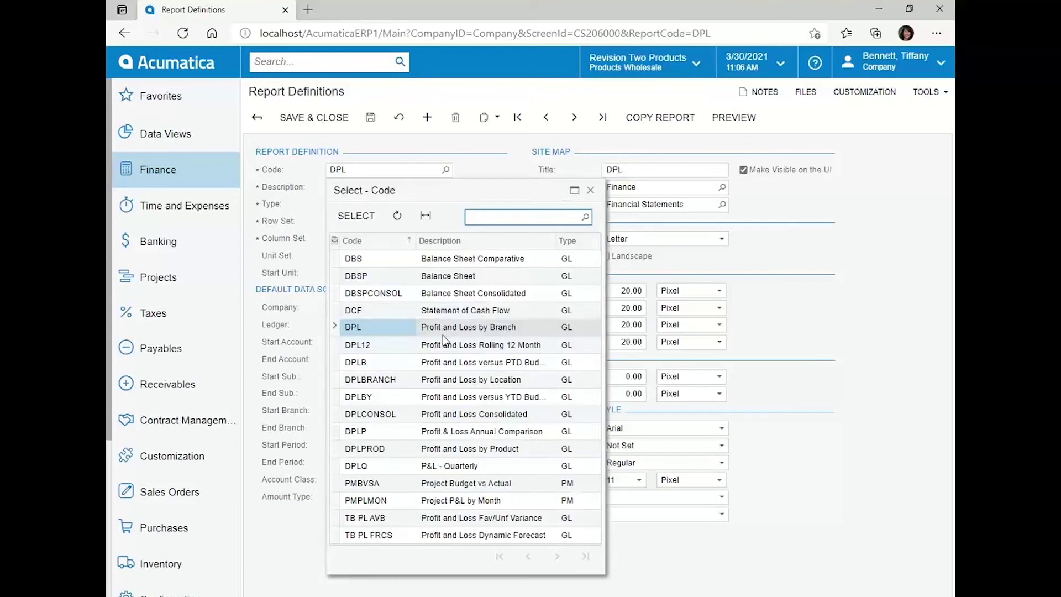
{"action": "double_click", "coordinate": [441, 334]}
{"action": "left_click", "coordinate": [689, 177]}
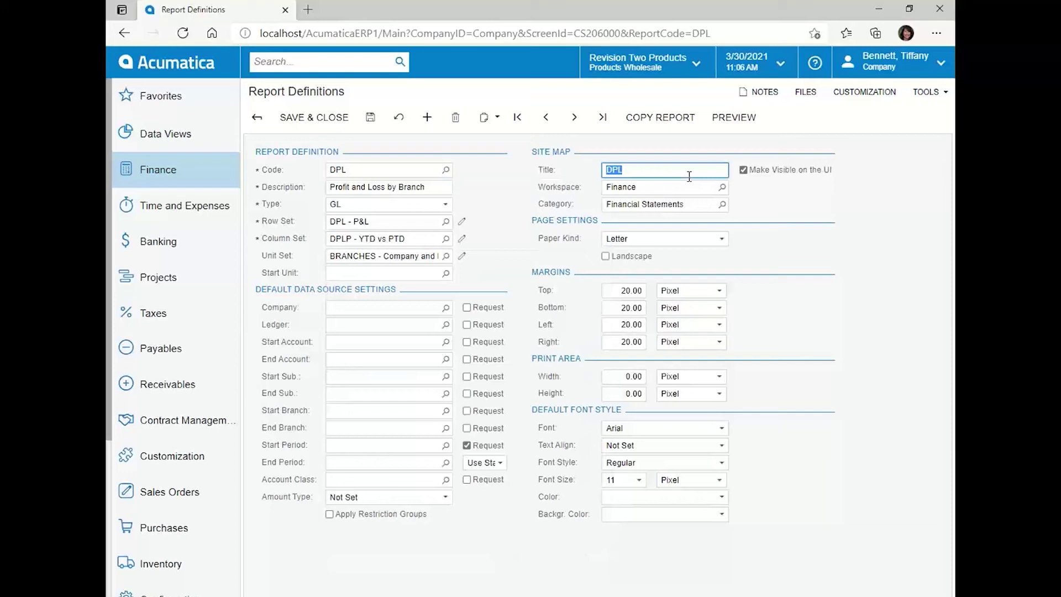
{"action": "type", "text": "Profit and Loss by Branch"}
{"action": "left_click", "coordinate": [311, 128]}
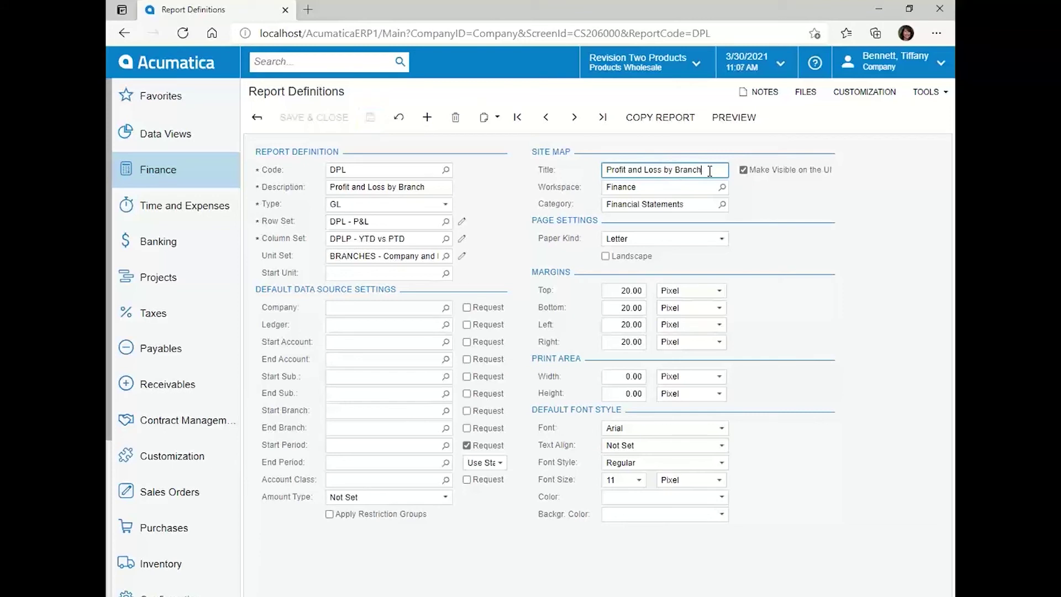
{"action": "left_click_drag", "start_coordinate": [710, 171], "coordinate": [589, 177]}
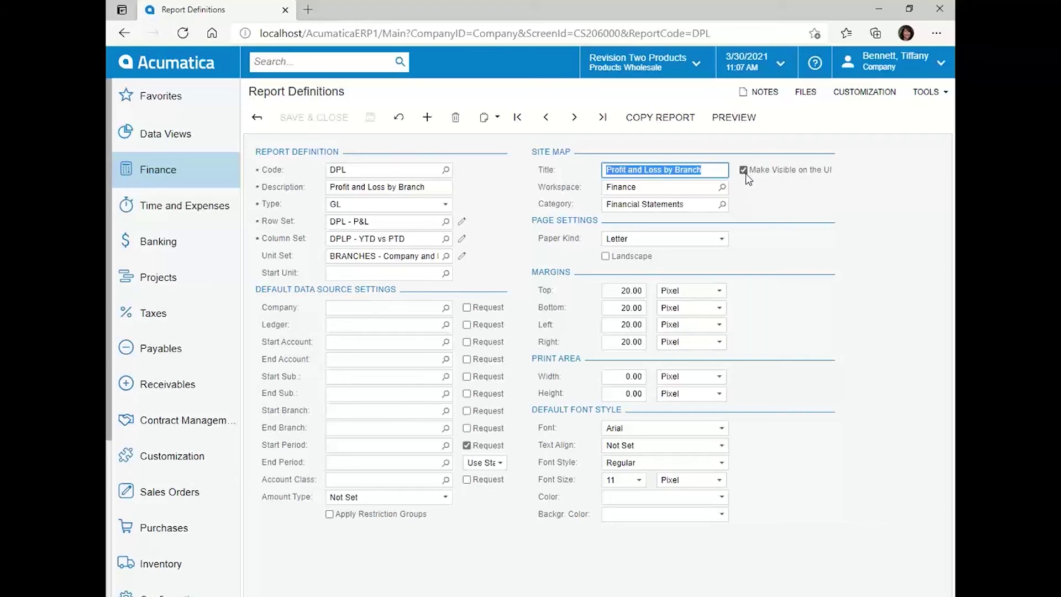
Set the report's workspace to Finance and category to Financial Statements
{"action": "left_click", "coordinate": [722, 189]}
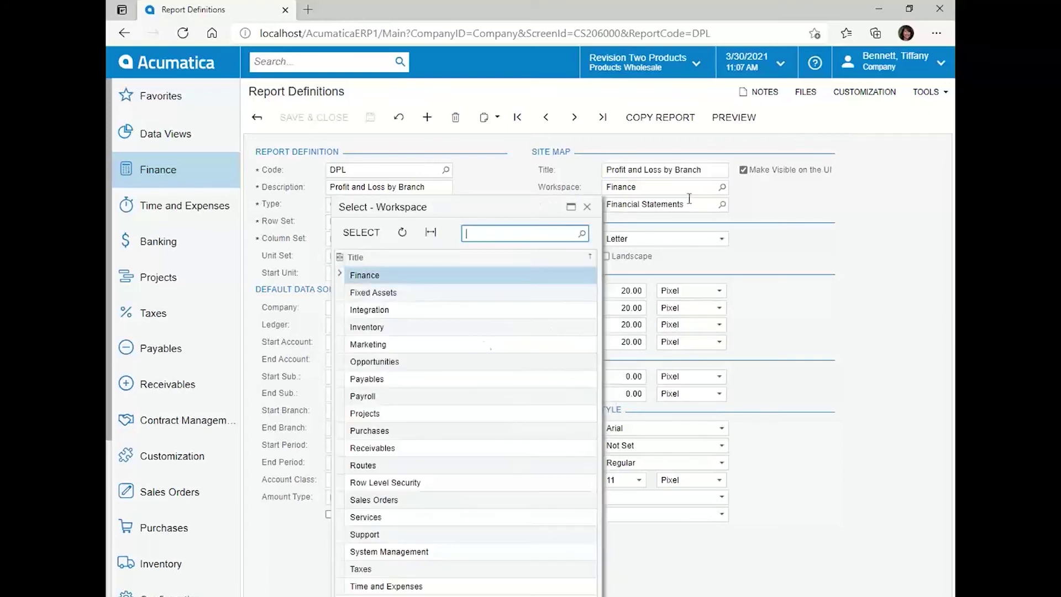
{"action": "double_click", "coordinate": [414, 274]}
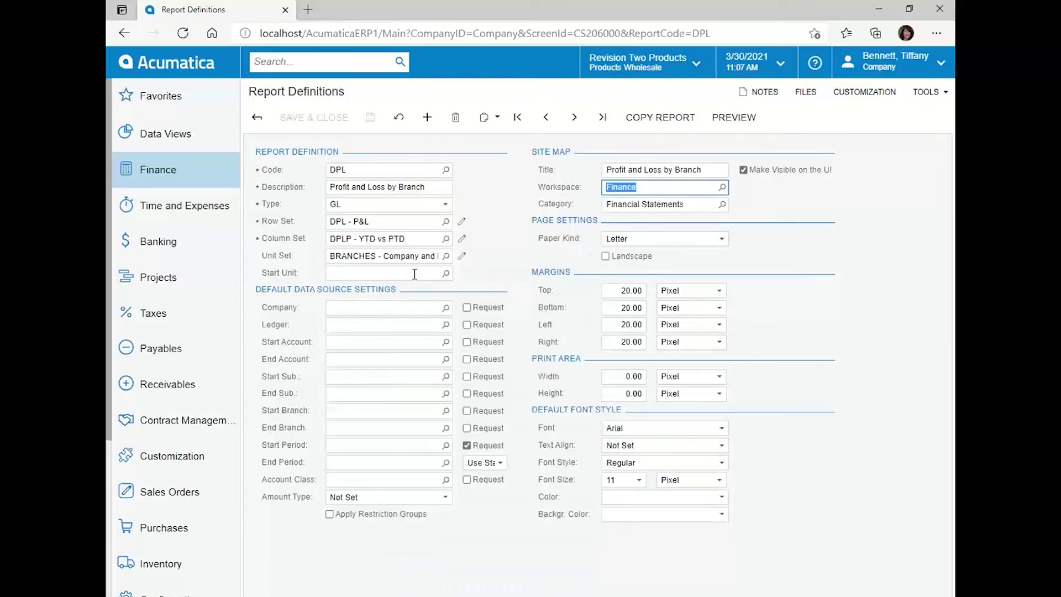
{"action": "left_click", "coordinate": [721, 205]}
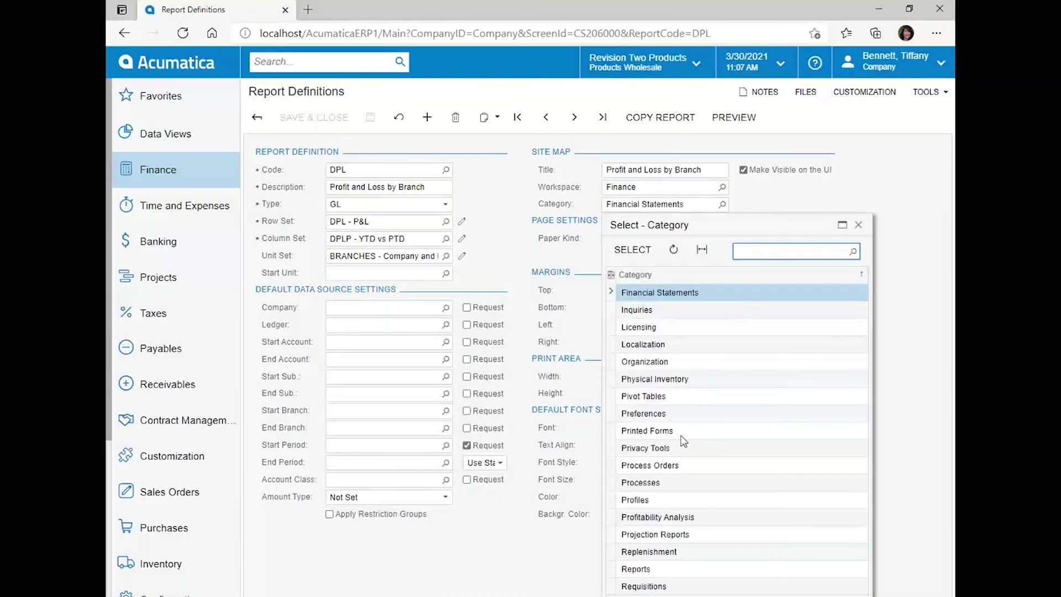
{"action": "left_click", "coordinate": [860, 225]}
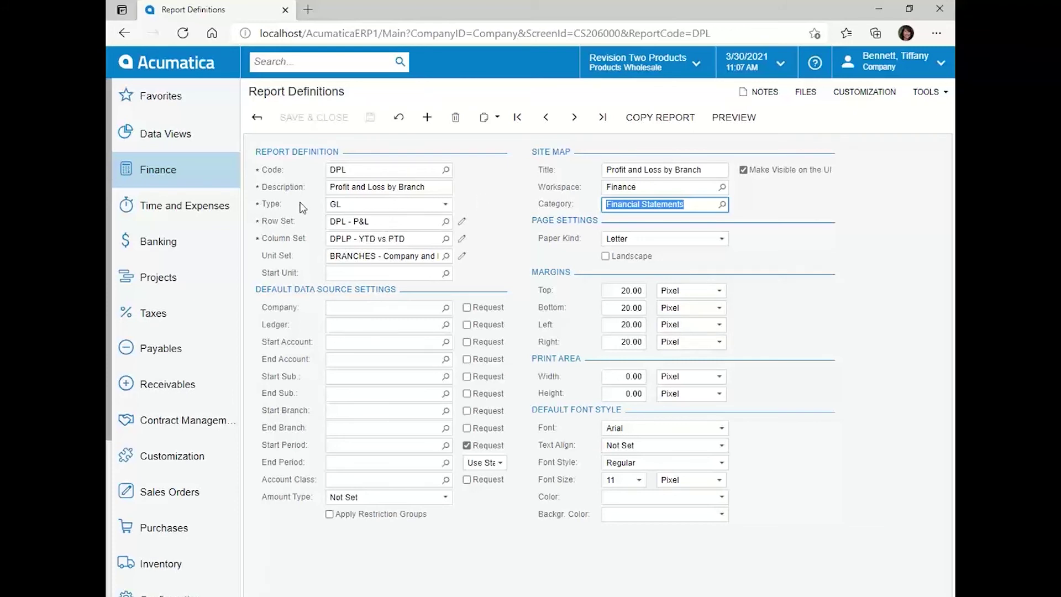
In the maximized DPL row set, change description P&L to 'Profit & Loss Detailed' and save
{"action": "left_click", "coordinate": [462, 224]}
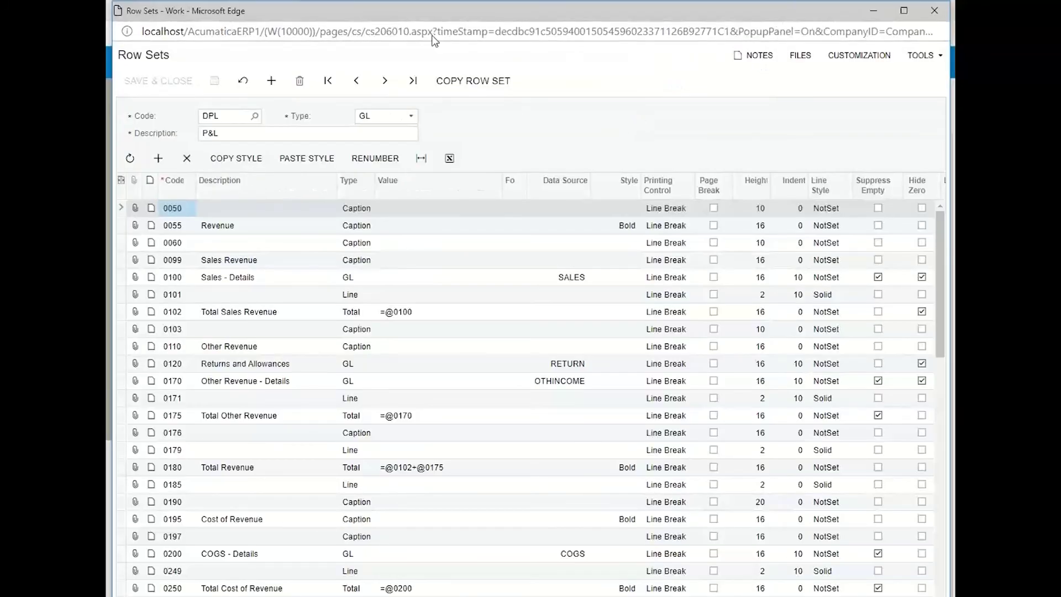
{"action": "double_click", "coordinate": [487, 19]}
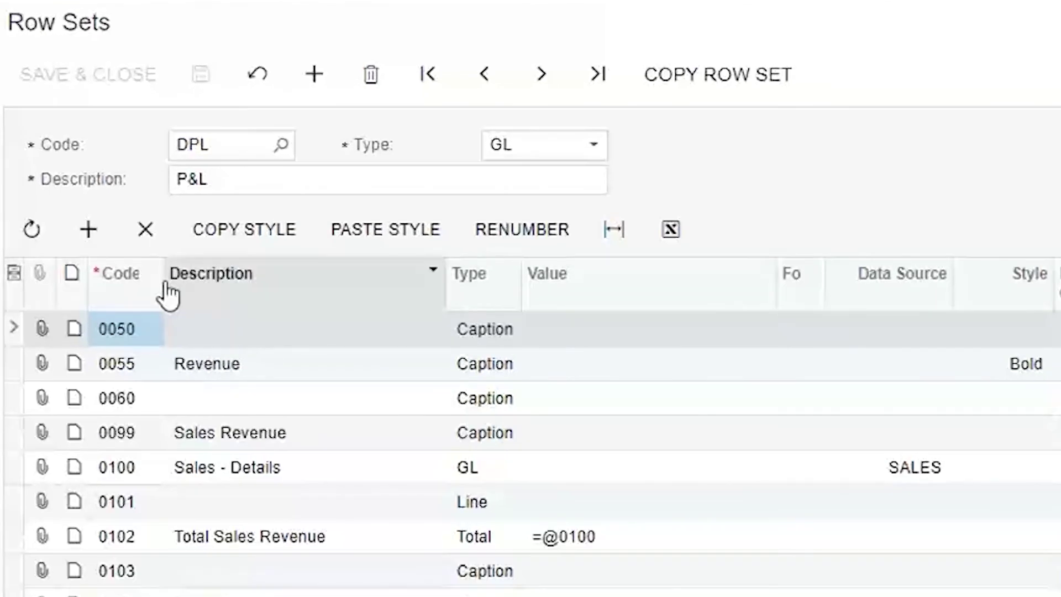
{"action": "left_click_drag", "start_coordinate": [164, 277], "coordinate": [175, 281]}
{"action": "left_click", "coordinate": [245, 152]}
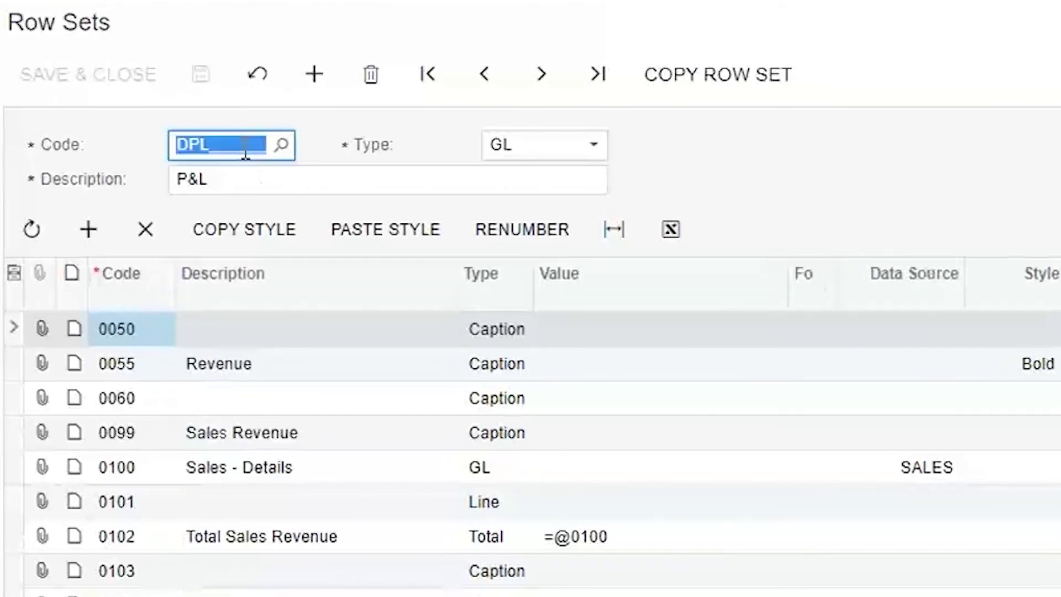
{"action": "left_click", "coordinate": [251, 181]}
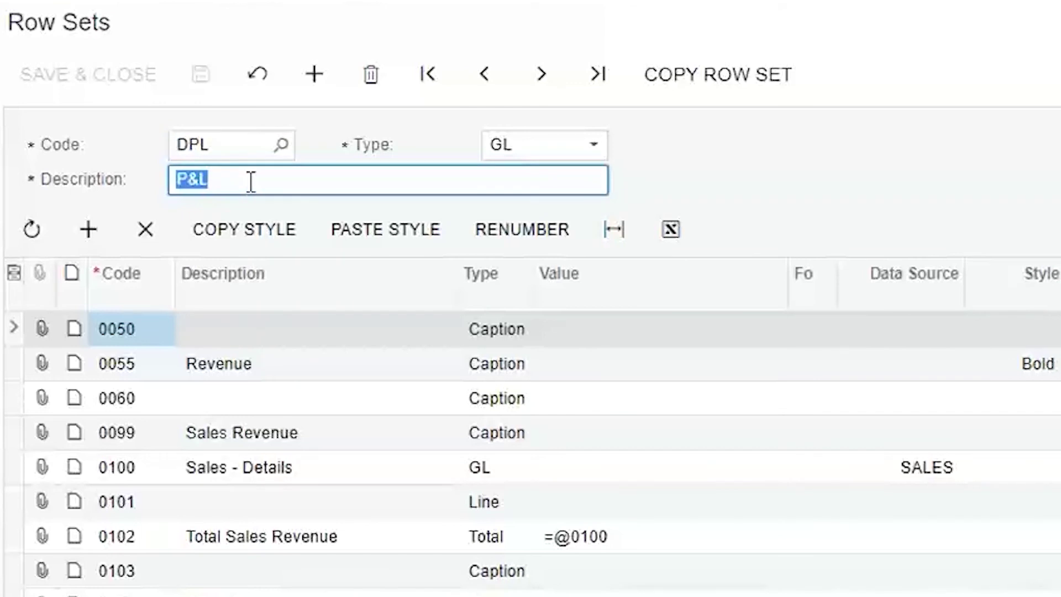
{"action": "type", "text": "Profti"}
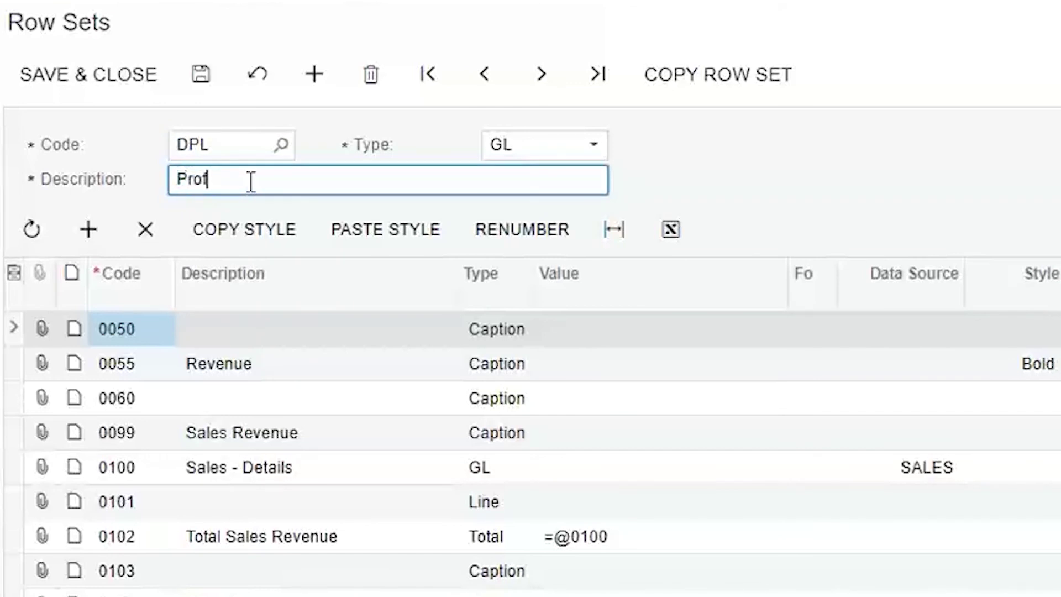
{"action": "key", "text": "BackSpace"}
{"action": "key", "text": "BackSpace"}
{"action": "type", "text": "i"}
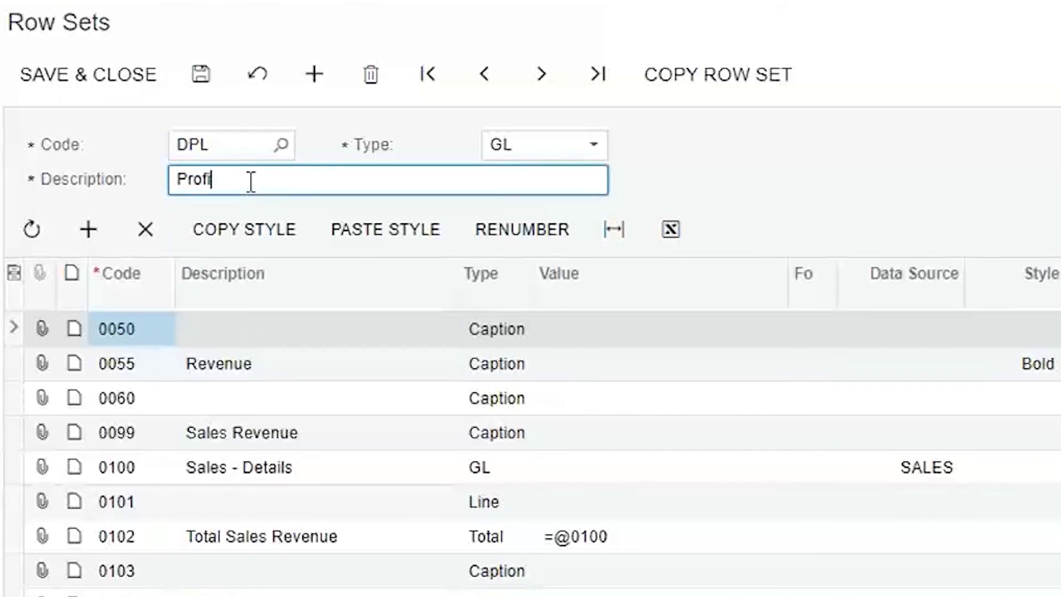
{"action": "type", "text": "t & Loss Detailed"}
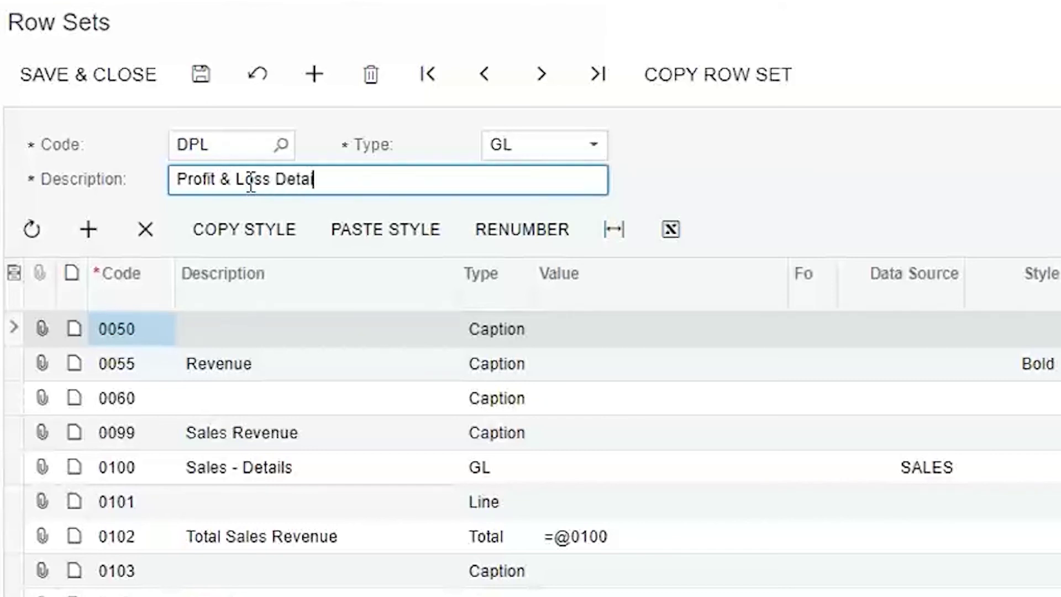
{"action": "left_click", "coordinate": [202, 75]}
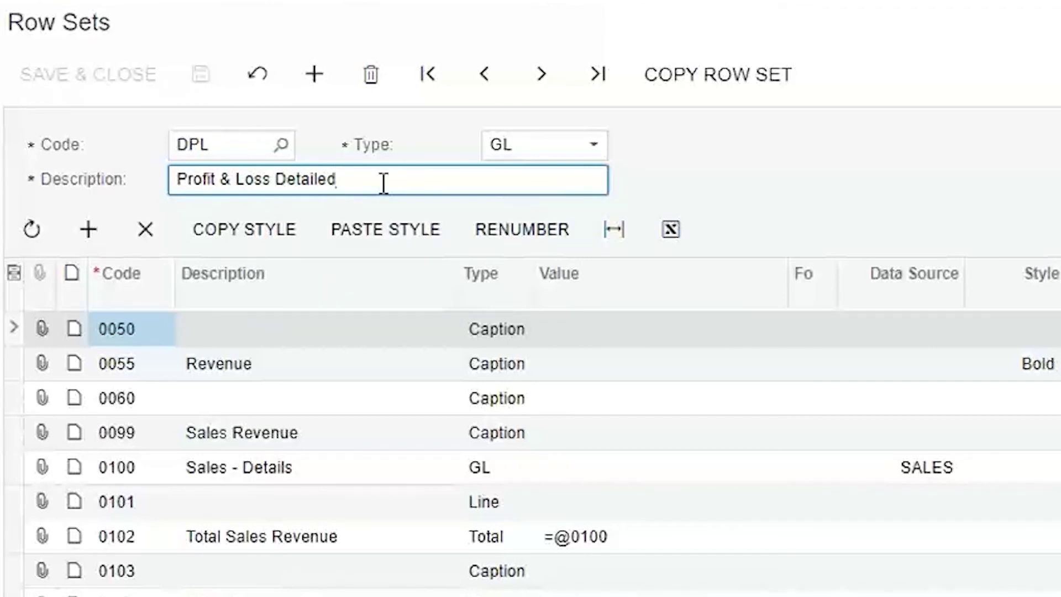
{"action": "left_click_drag", "start_coordinate": [383, 181], "coordinate": [171, 180]}
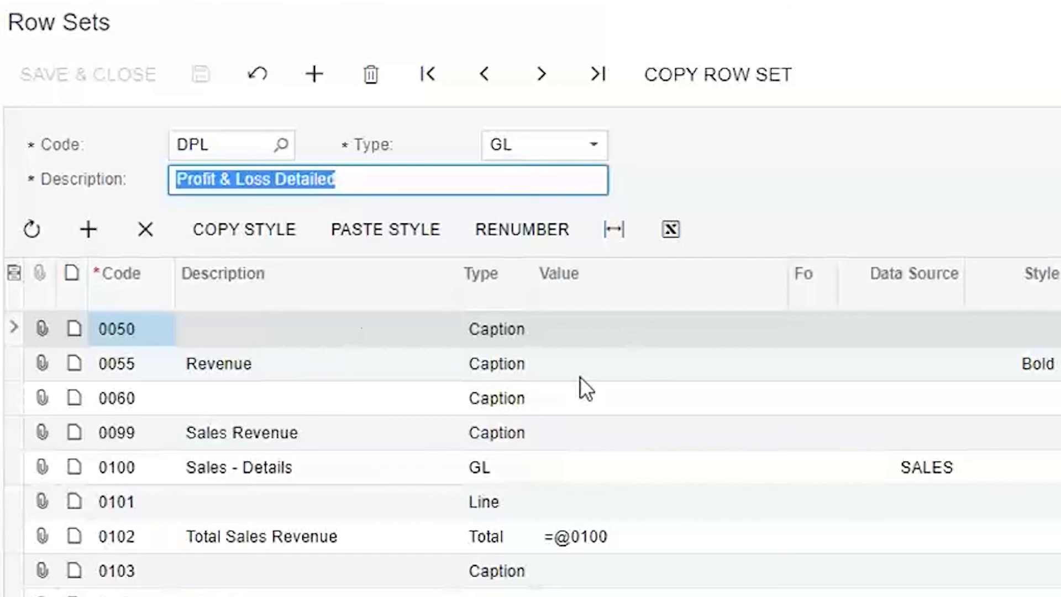
{"action": "left_click_drag", "start_coordinate": [393, 185], "coordinate": [124, 163]}
Start a new row set and look up the existing TEST code
{"action": "left_click", "coordinate": [392, 181]}
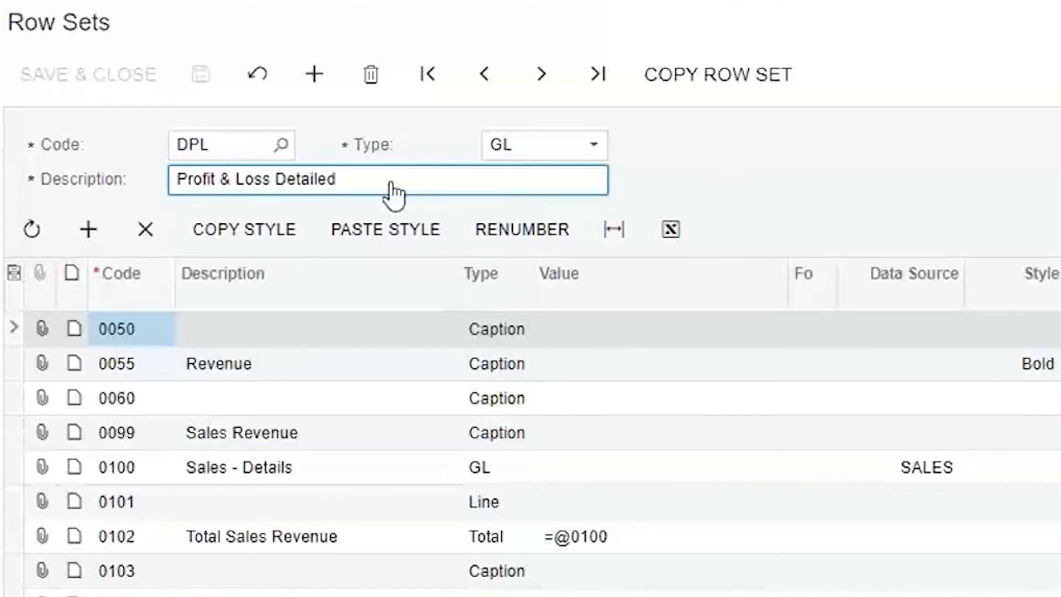
{"action": "left_click", "coordinate": [135, 339]}
{"action": "left_click", "coordinate": [137, 398]}
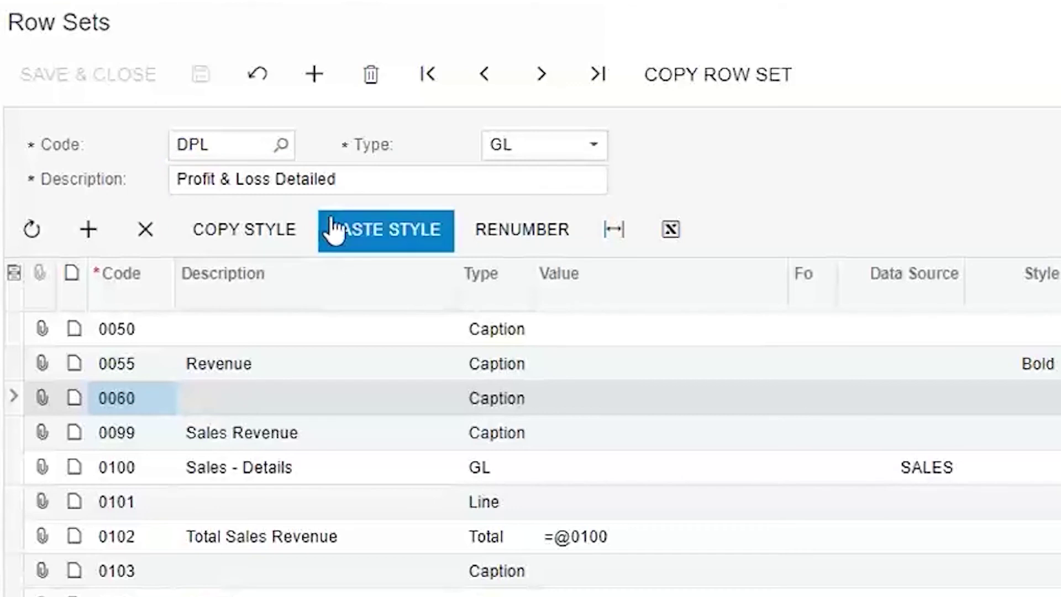
{"action": "left_click", "coordinate": [313, 74]}
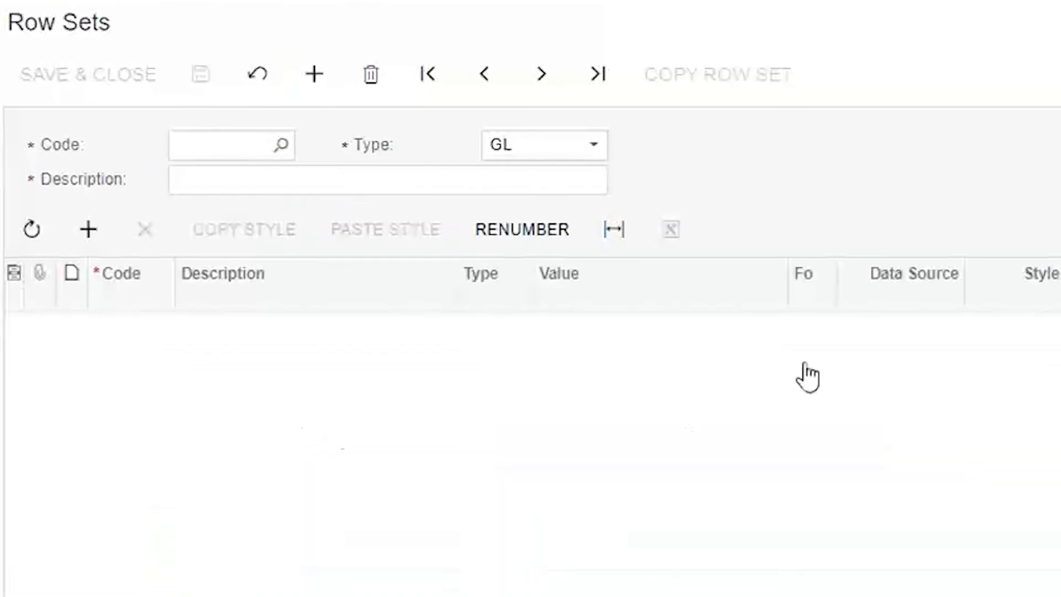
{"action": "left_click", "coordinate": [219, 145]}
{"action": "type", "text": "TEST"}
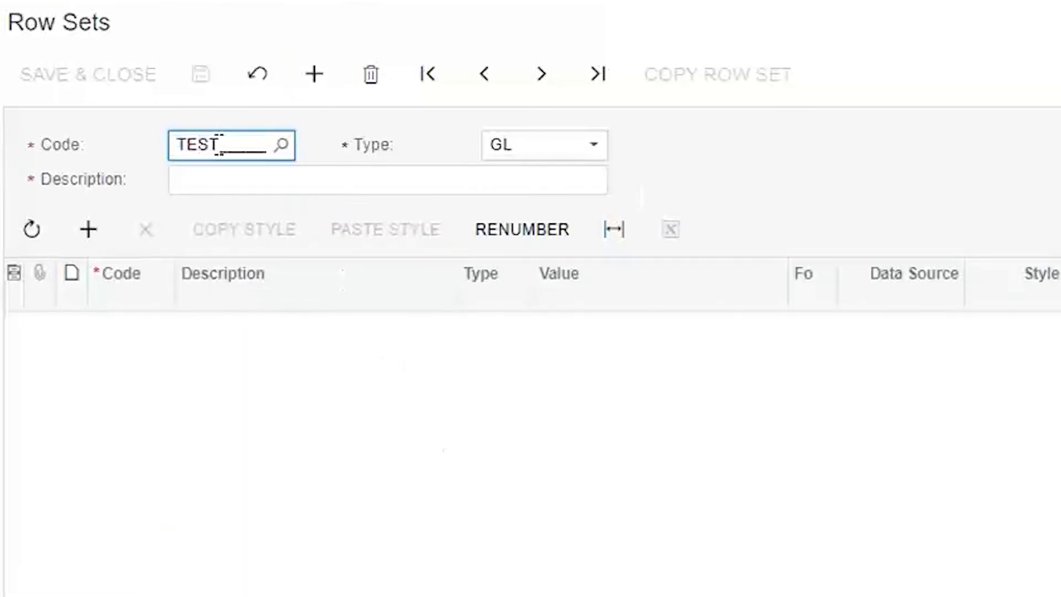
{"action": "key", "text": "Tab"}
Enter code TESTTB with description 'Test Tiff', then discard it for a fresh record
{"action": "left_click", "coordinate": [227, 145]}
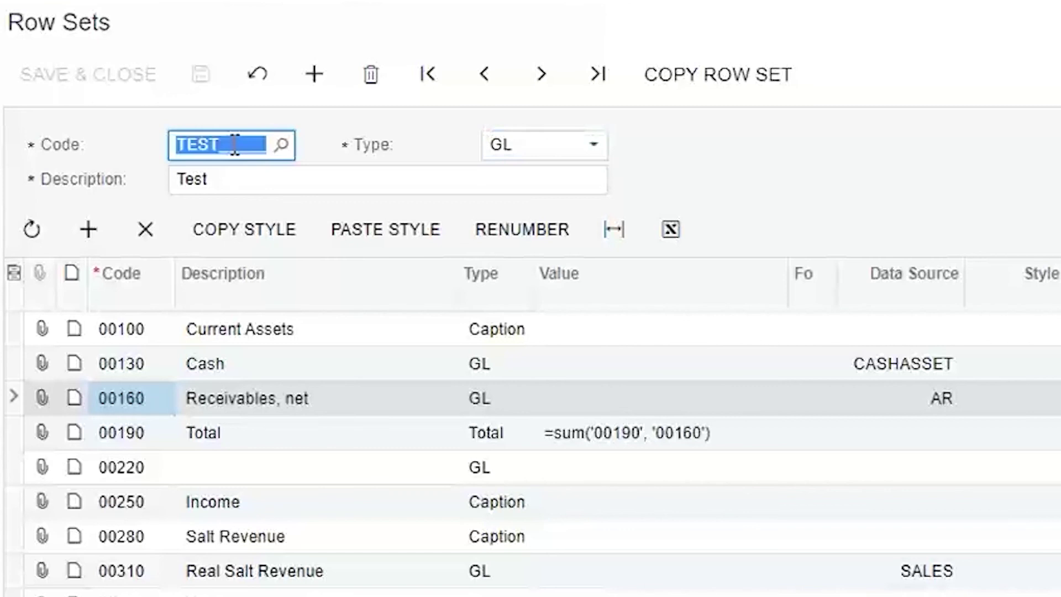
{"action": "key", "text": "BackSpace"}
{"action": "type", "text": "TESTTB"}
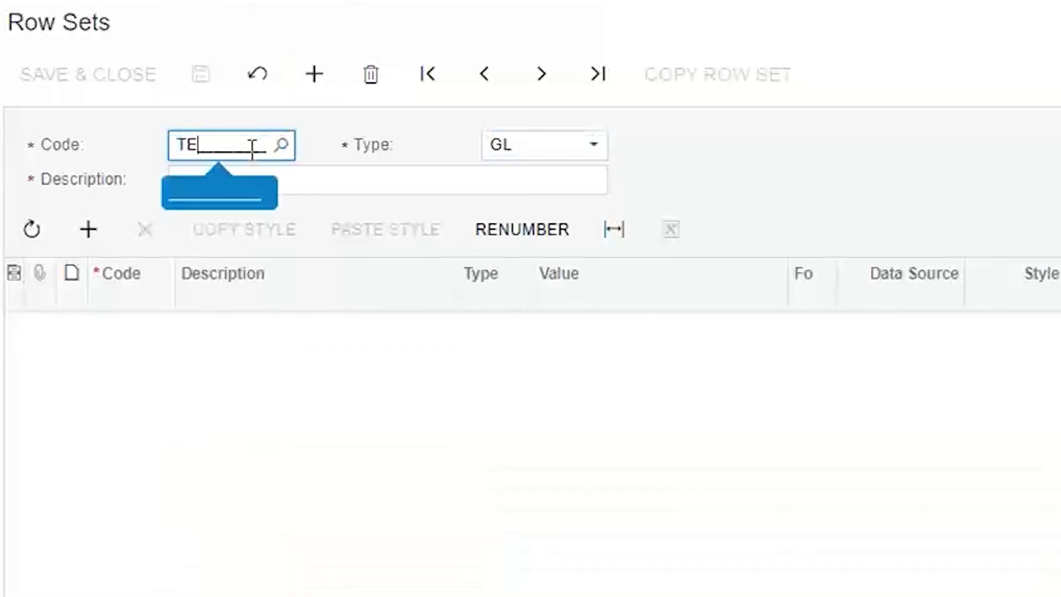
{"action": "key", "text": "Tab"}
{"action": "key", "text": "Tab"}
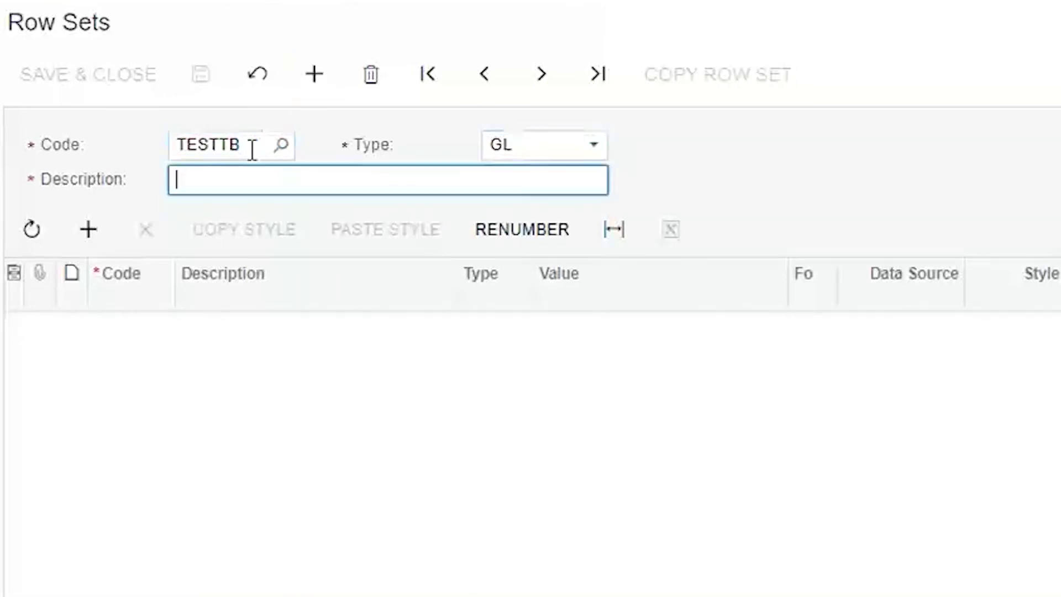
{"action": "type", "text": "Test T"}
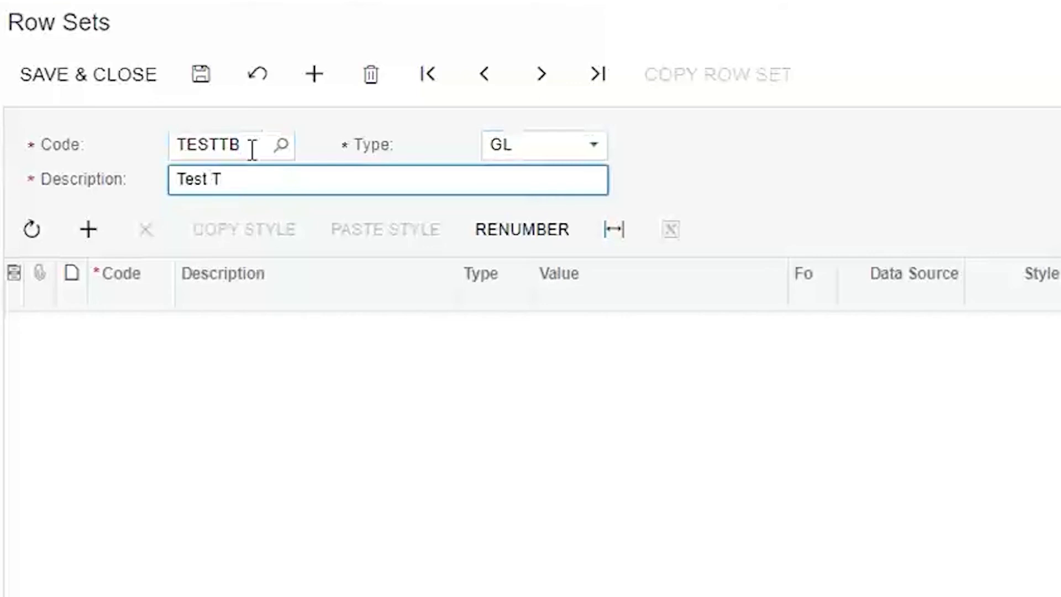
{"action": "type", "text": "iff"}
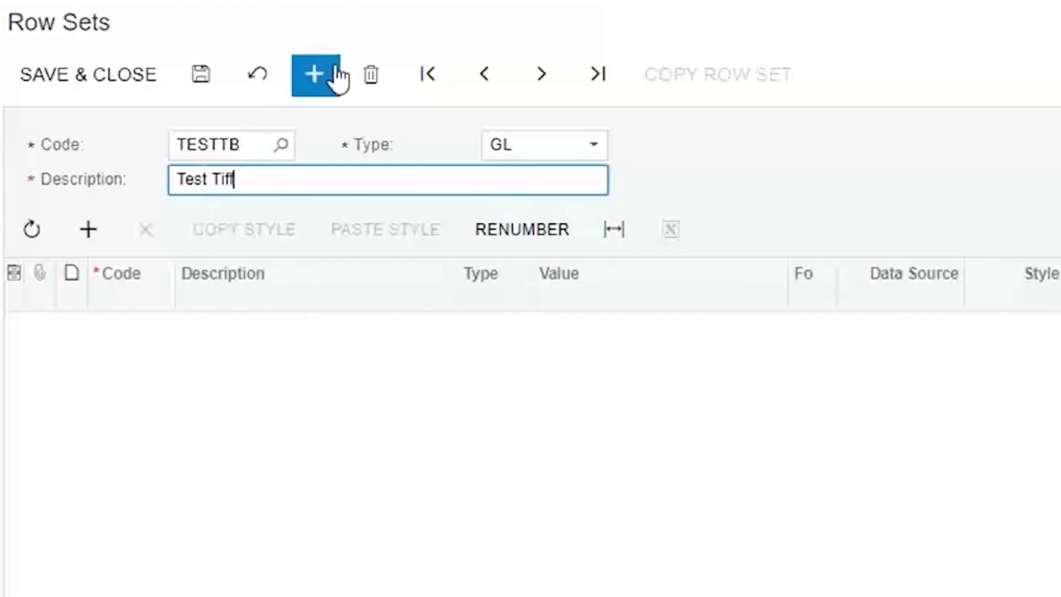
{"action": "left_click", "coordinate": [315, 88]}
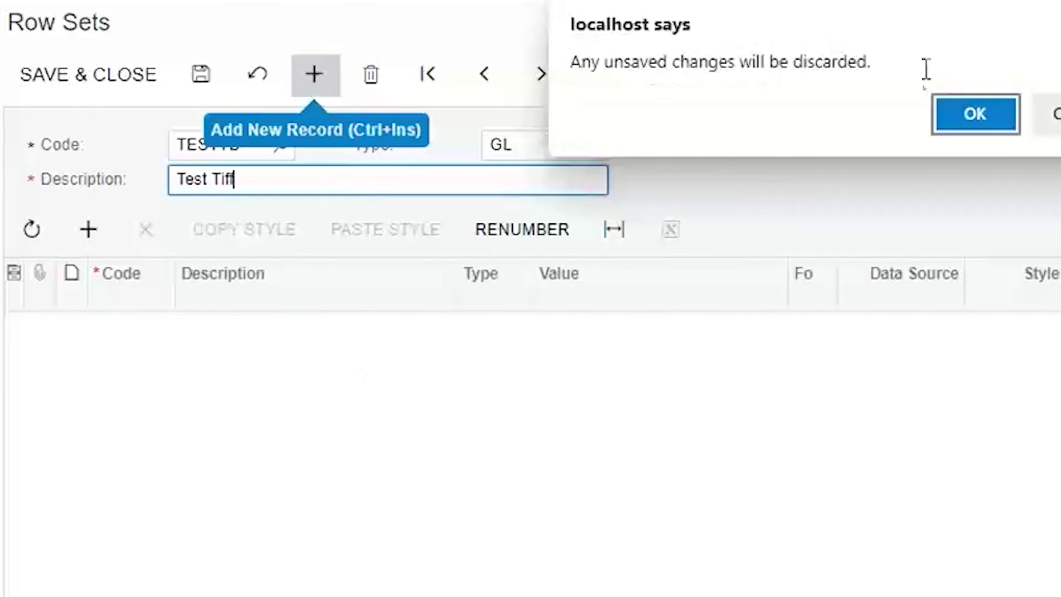
{"action": "left_click", "coordinate": [947, 113]}
Add grid lines 00100 'Test' and 00130 '1est2' to the blank row set
{"action": "left_click", "coordinate": [100, 231]}
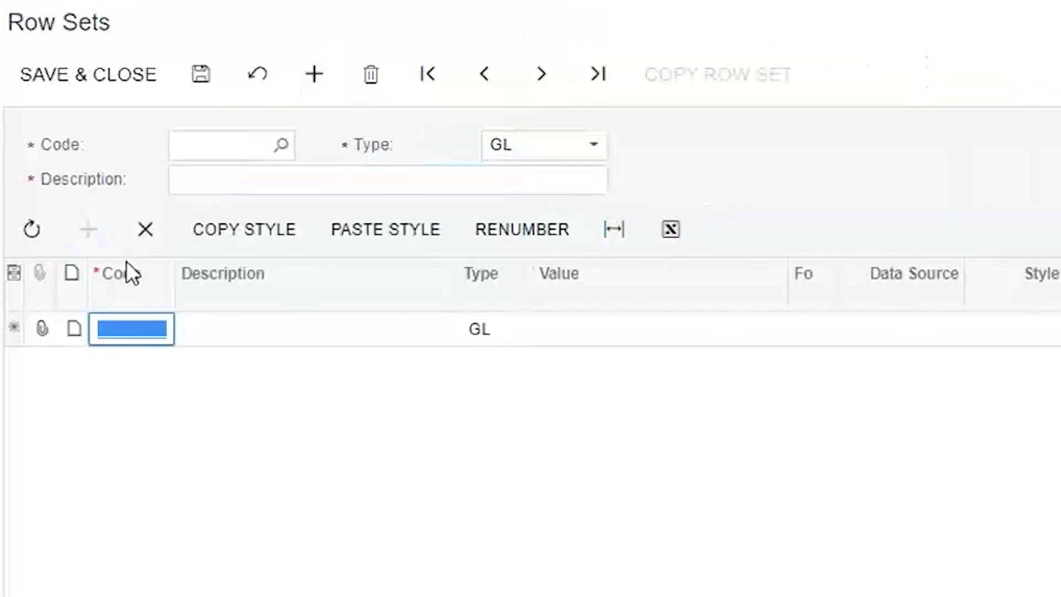
{"action": "type", "text": "00100"}
{"action": "key", "text": "Tab"}
{"action": "type", "text": "Test"}
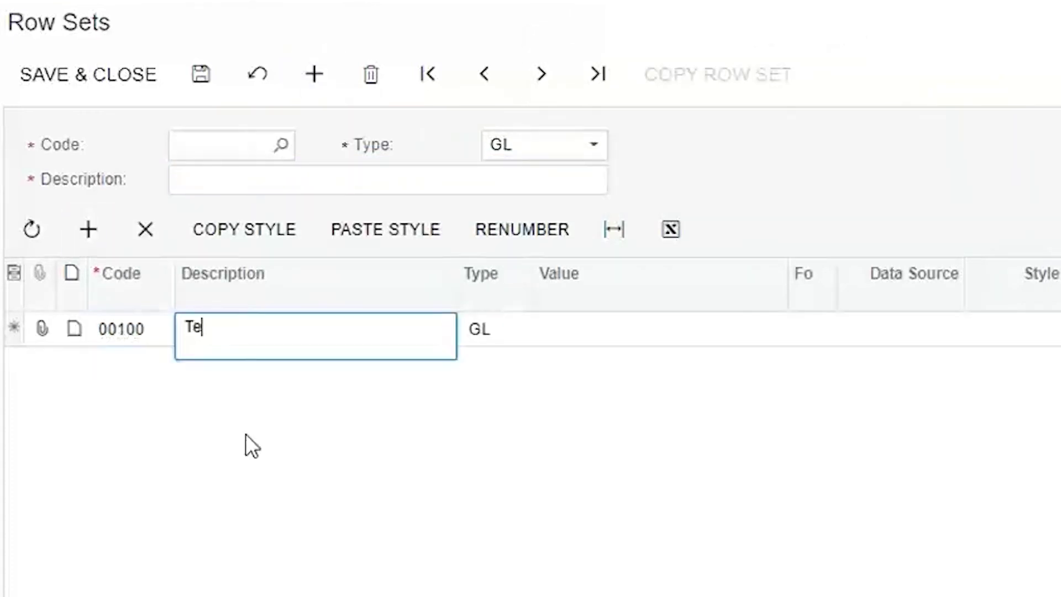
{"action": "key", "text": "Tab"}
{"action": "left_click", "coordinate": [89, 230]}
{"action": "type", "text": "0010"}
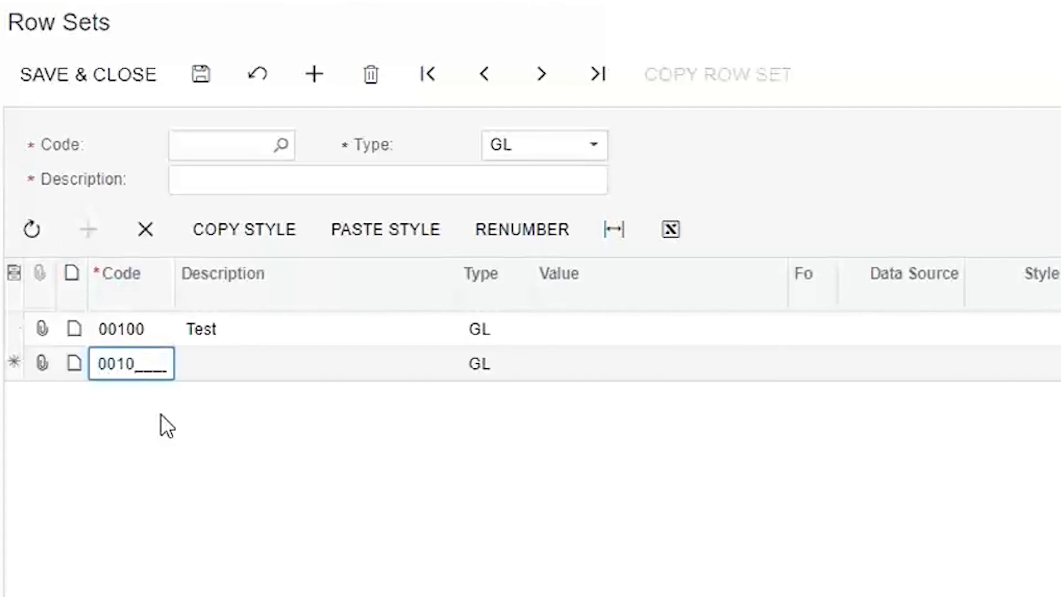
{"action": "key", "text": "BackSpace"}
{"action": "type", "text": "30"}
{"action": "key", "text": "Tab"}
{"action": "type", "text": "1est2"}
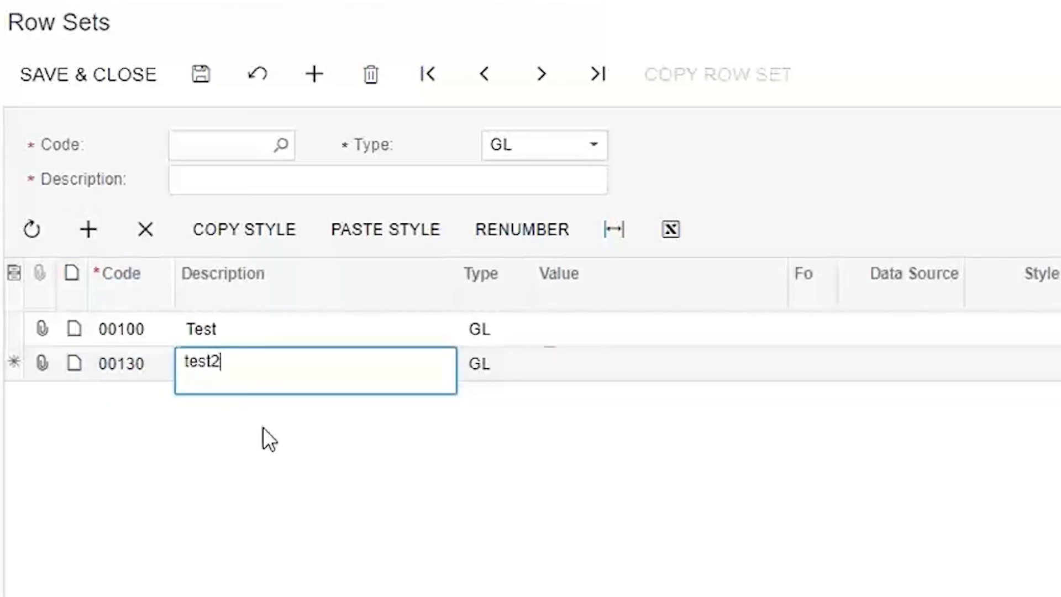
{"action": "key", "text": "Tab"}
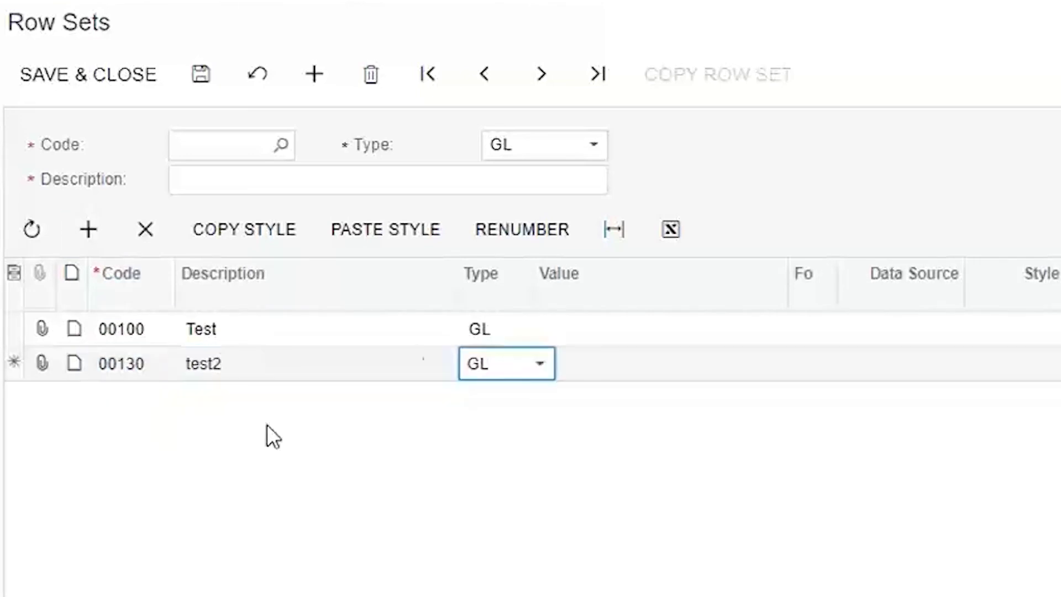
Replace the row set code with TESTTB, discarding unsaved changes and dismissing the insertion error
{"action": "left_click", "coordinate": [249, 145]}
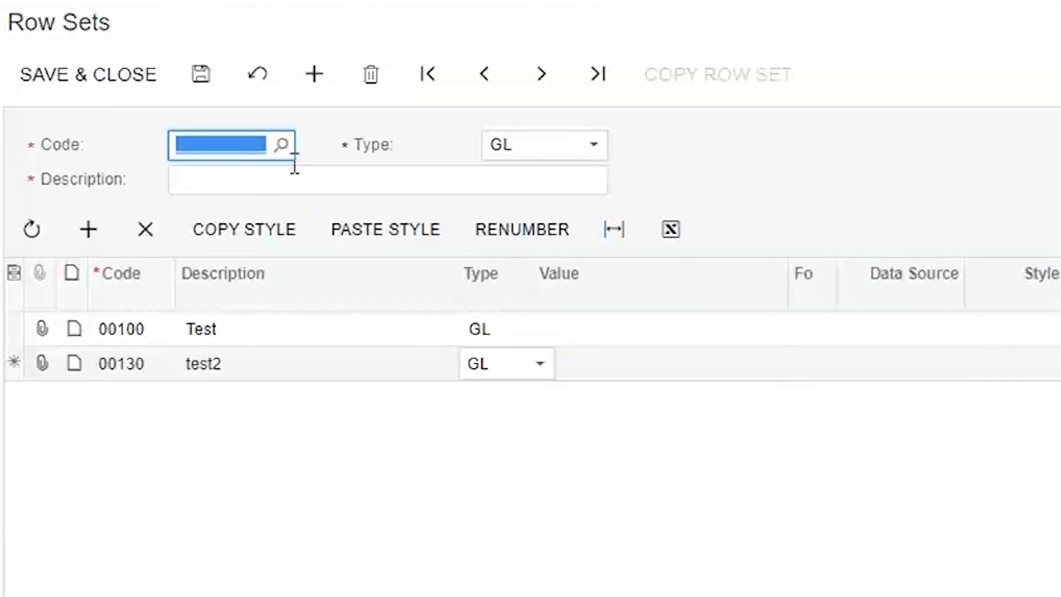
{"action": "key", "text": "BackSpace"}
{"action": "left_click", "coordinate": [337, 191]}
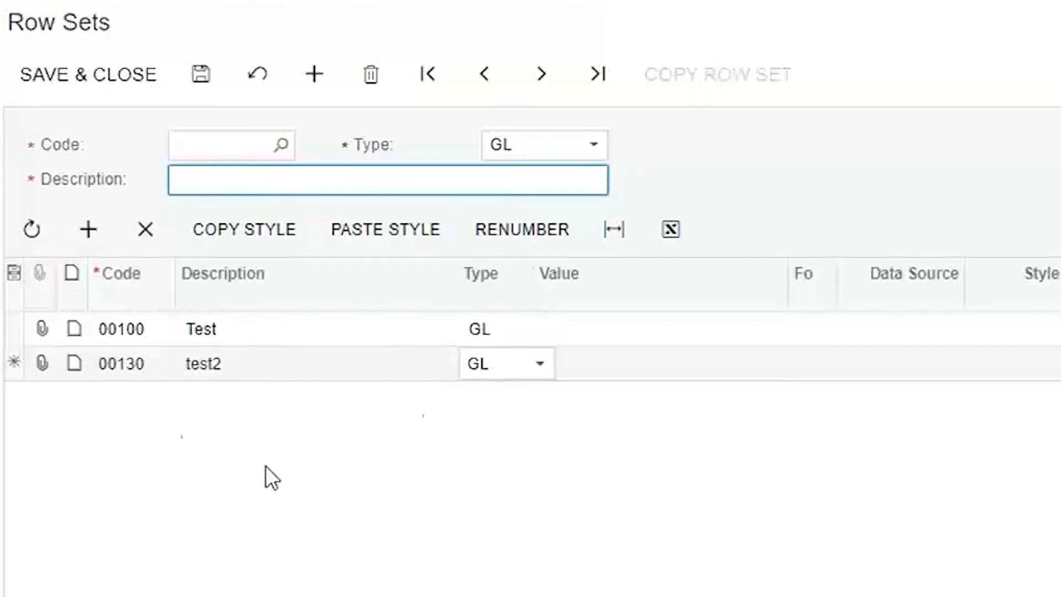
{"action": "left_click", "coordinate": [203, 145]}
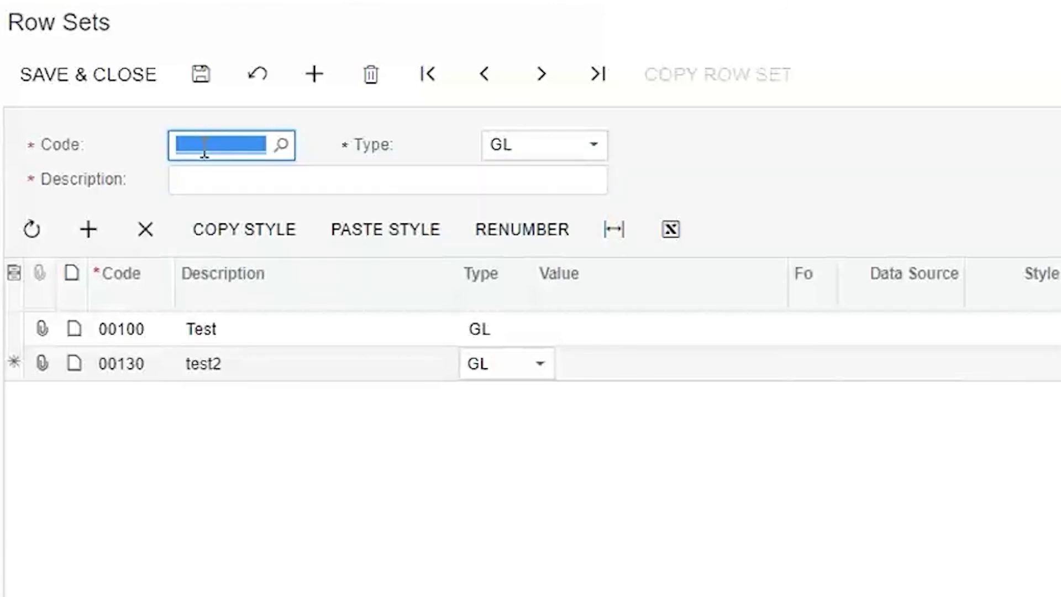
{"action": "type", "text": "TESTTB"}
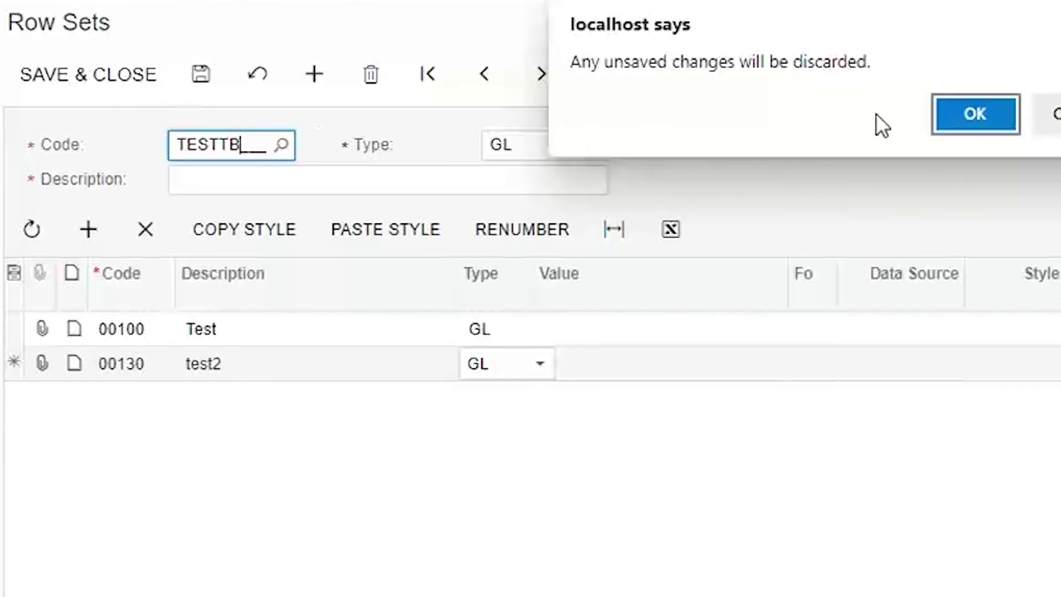
{"action": "left_click", "coordinate": [975, 113]}
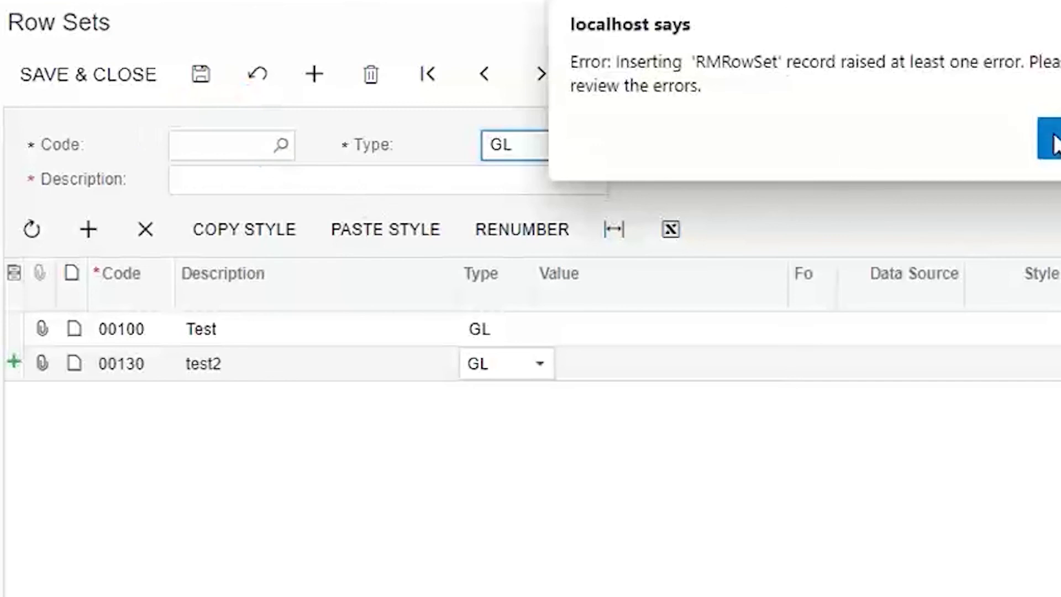
{"action": "left_click", "coordinate": [1053, 142]}
{"action": "type", "text": "TESTTB"}
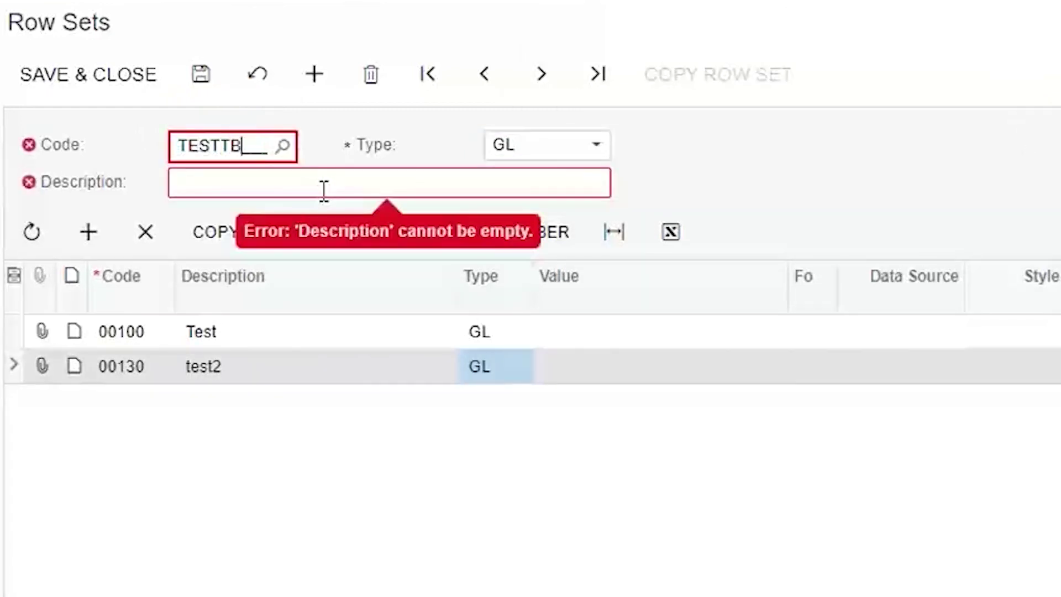
{"action": "key", "text": "Return"}
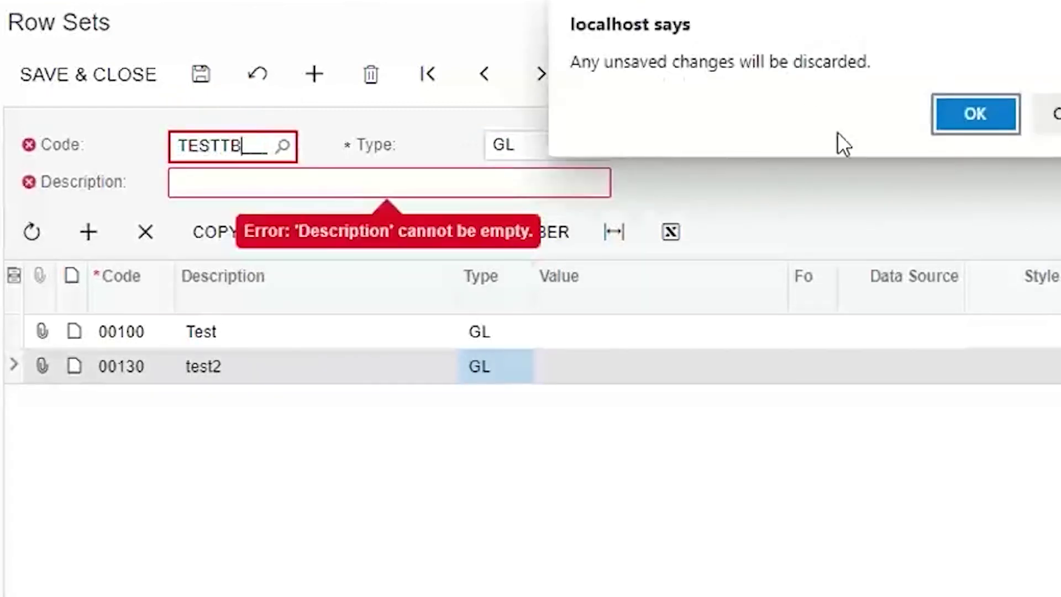
{"action": "left_click", "coordinate": [976, 113]}
Describe the row set 'Test Tiff' and add rows 00100 and 00130
{"action": "left_click", "coordinate": [555, 185]}
{"action": "type", "text": "Test Tiff"}
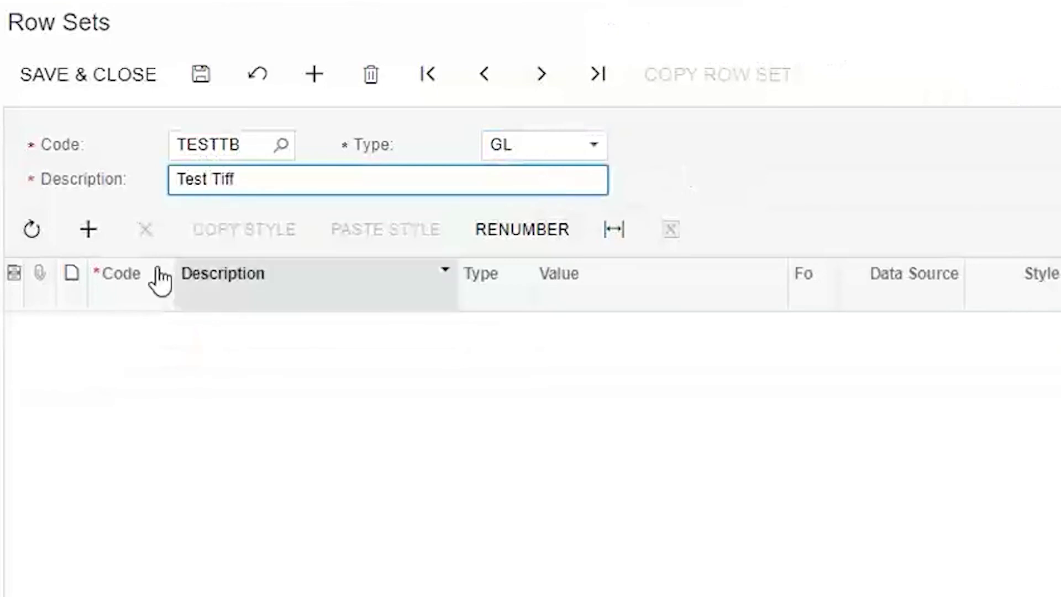
{"action": "key", "text": "Insert"}
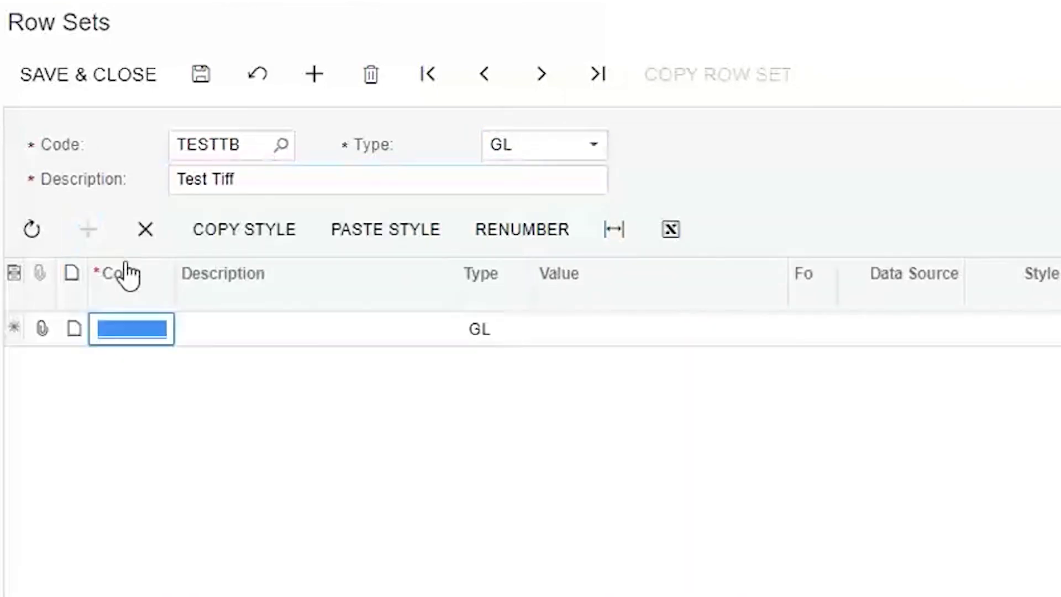
{"action": "type", "text": "00100"}
{"action": "key", "text": "Tab"}
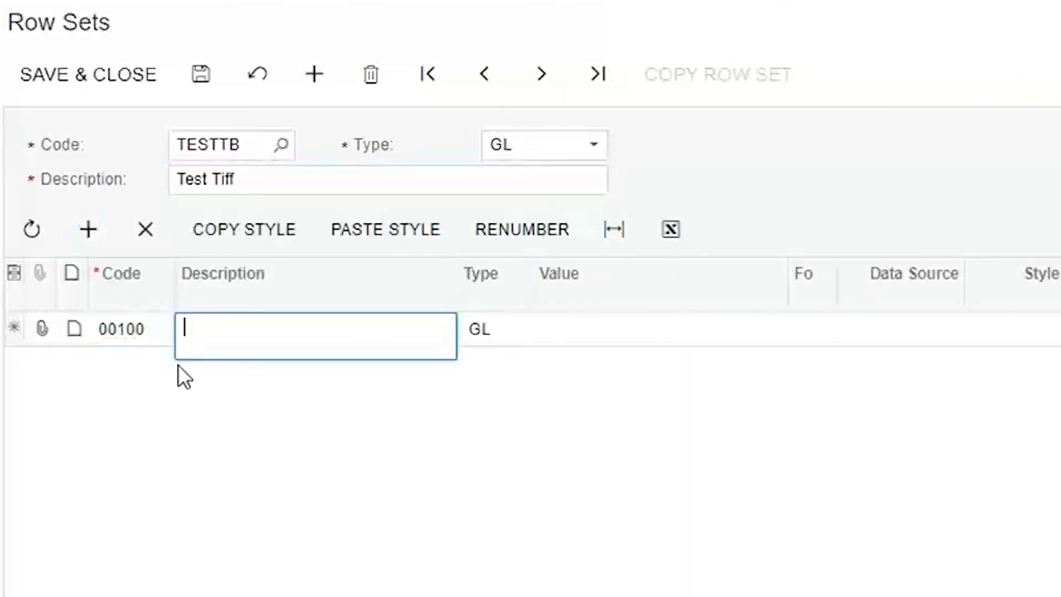
{"action": "left_click", "coordinate": [154, 323]}
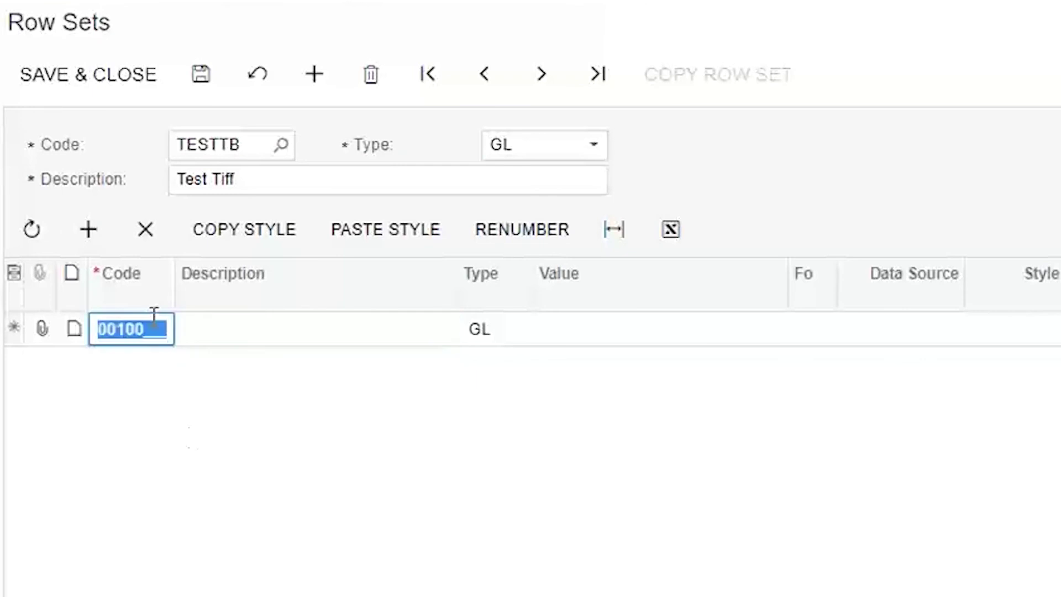
{"action": "left_click", "coordinate": [90, 233]}
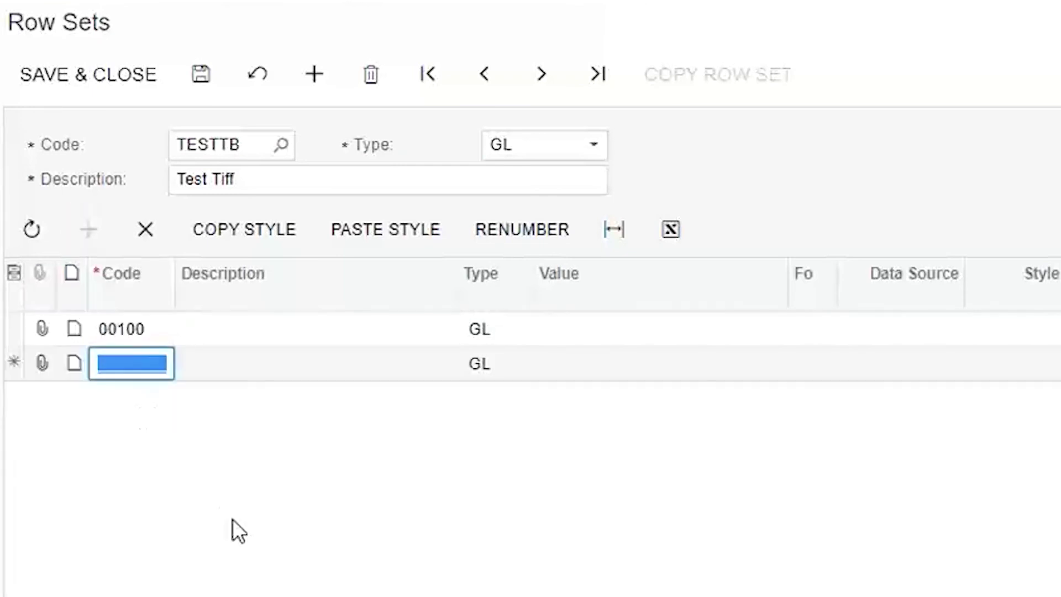
{"action": "type", "text": "00130"}
{"action": "key", "text": "Tab"}
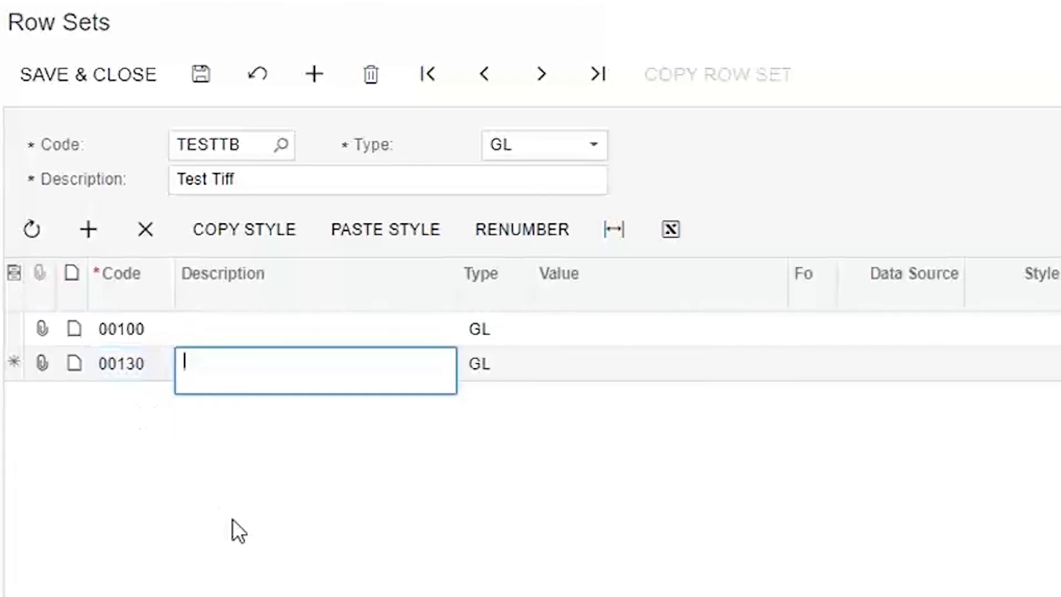
Give rows 00100 and 00130 the descriptions Line1 and Line2
{"action": "left_click", "coordinate": [257, 337]}
{"action": "type", "text": "Line"}
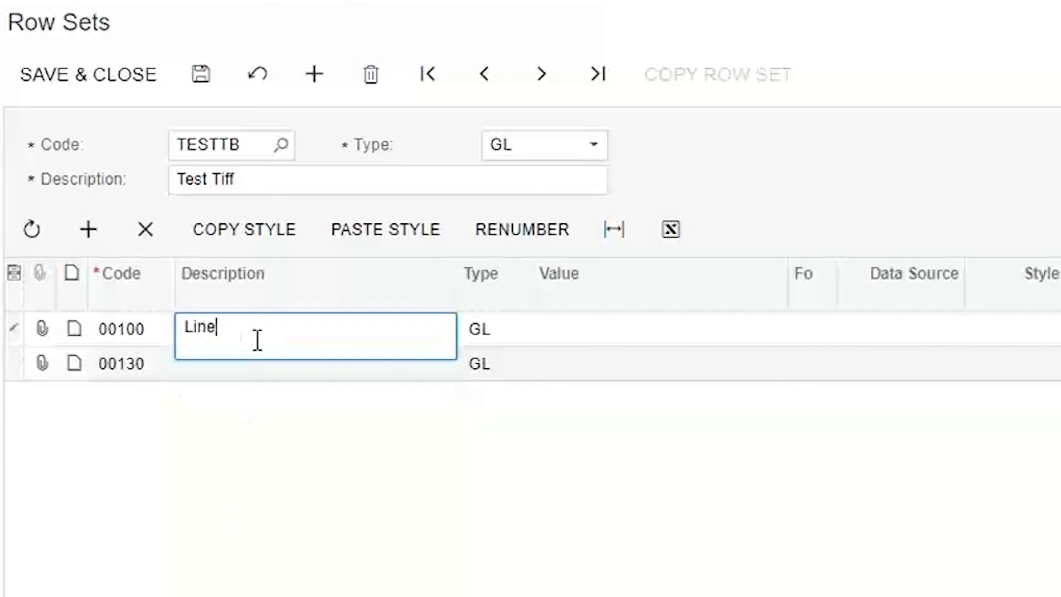
{"action": "type", "text": "1"}
{"action": "left_click", "coordinate": [266, 371]}
{"action": "type", "text": "Line1"}
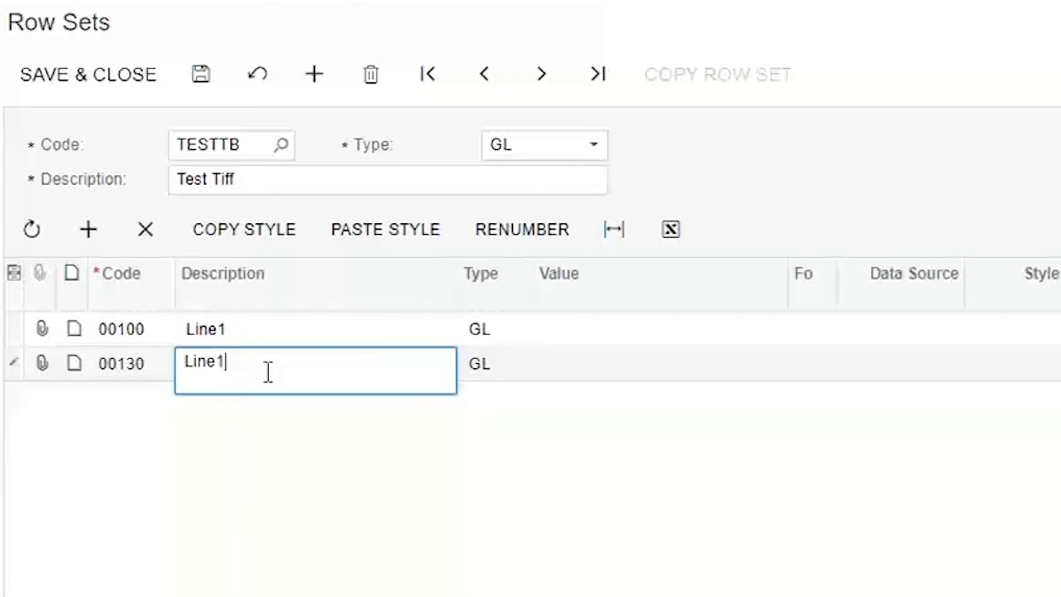
{"action": "key", "text": "BackSpace"}
{"action": "type", "text": "2"}
{"action": "key", "text": "Tab"}
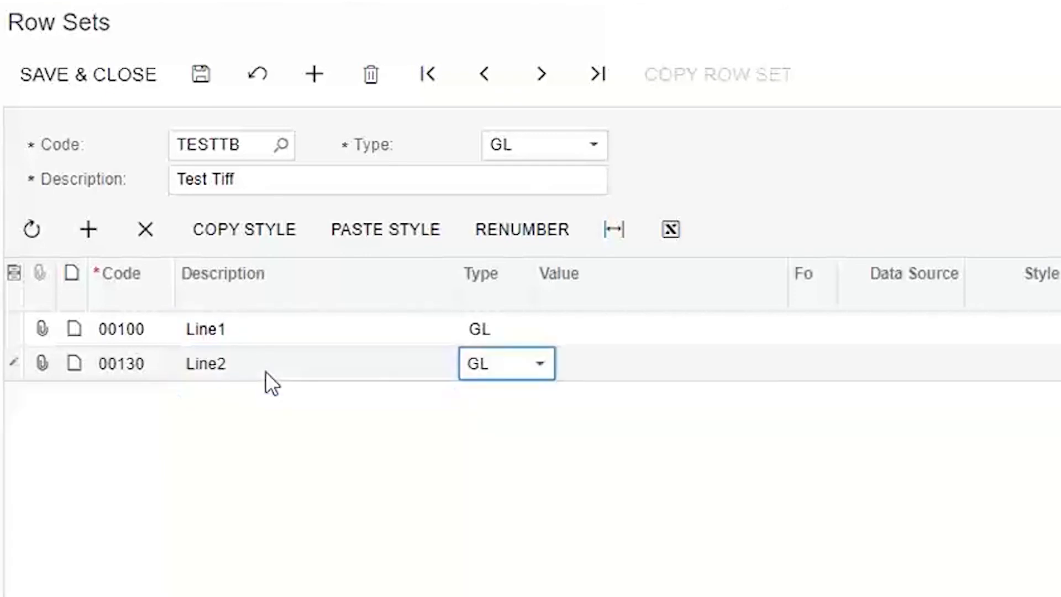
Add a third row 00160 described Line3
{"action": "left_click", "coordinate": [88, 230]}
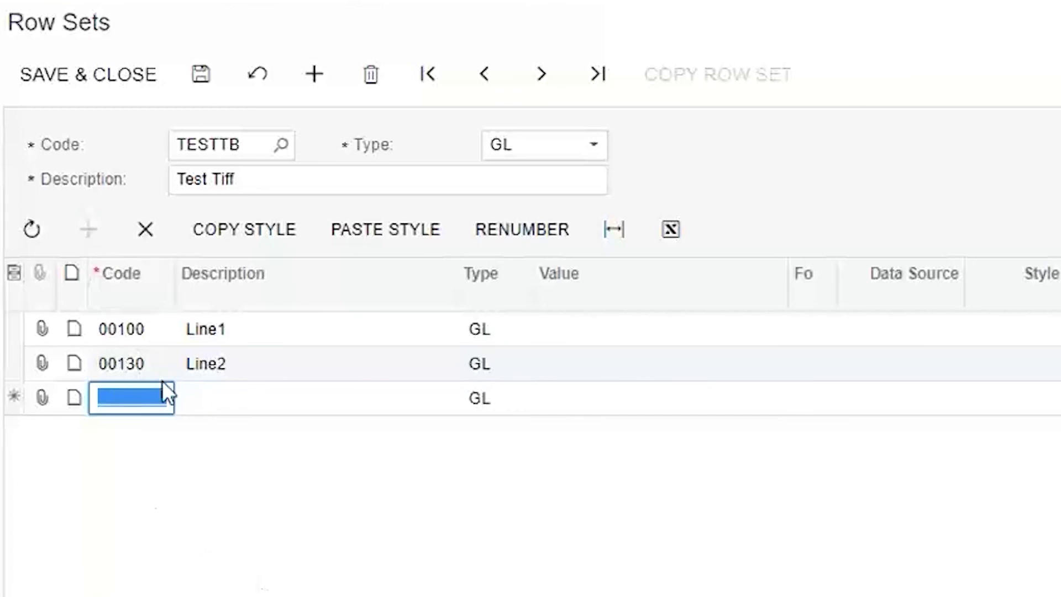
{"action": "type", "text": "001"}
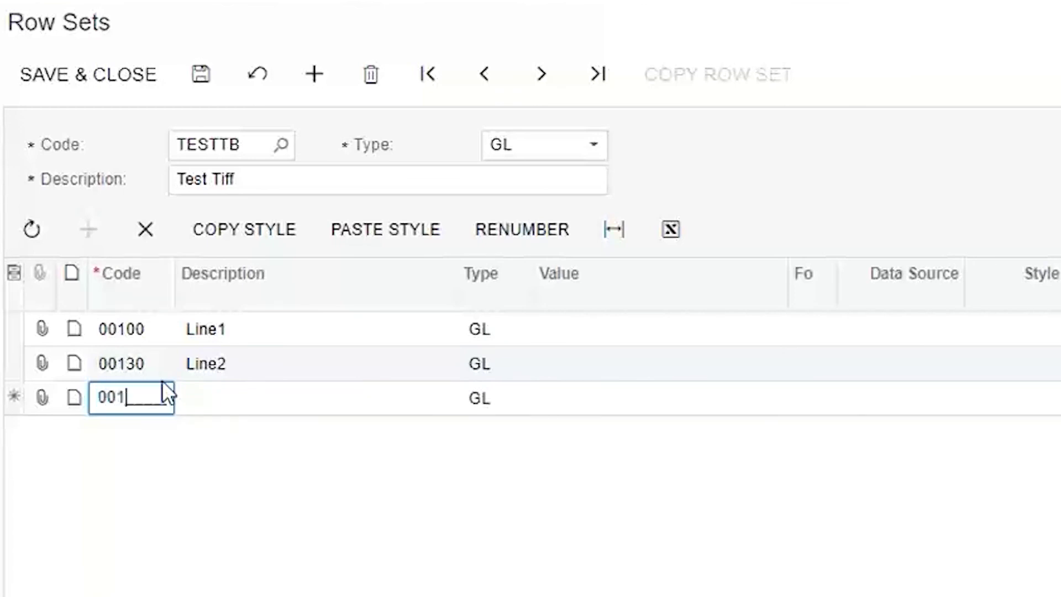
{"action": "type", "text": "60"}
{"action": "key", "text": "Tab"}
{"action": "type", "text": "Kub==="}
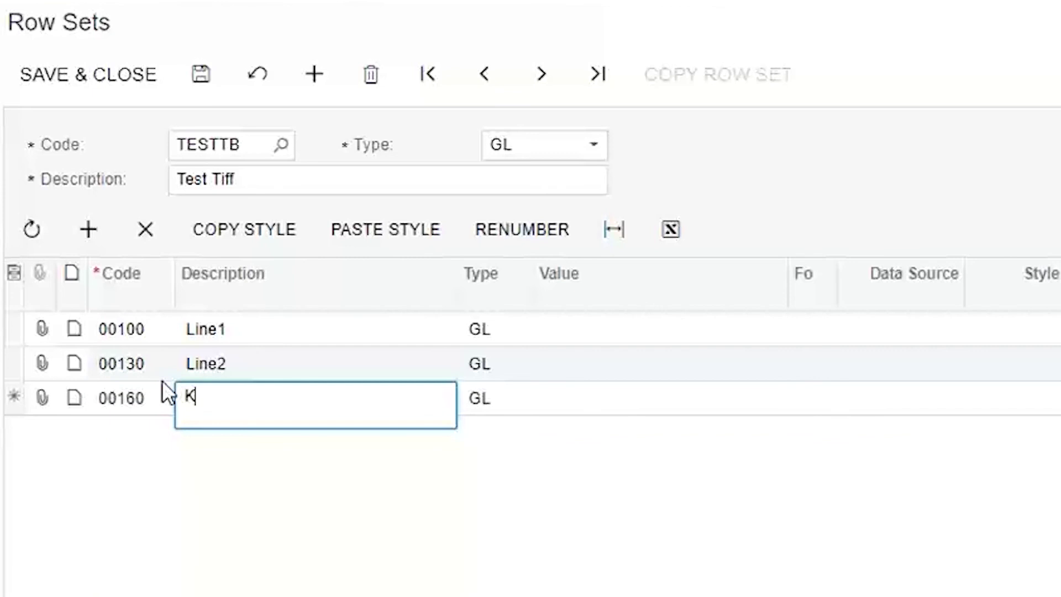
{"action": "key", "text": "BackSpace"}
{"action": "key", "text": "BackSpace"}
{"action": "key", "text": "BackSpace"}
{"action": "key", "text": "BackSpace"}
{"action": "key", "text": "BackSpace"}
{"action": "key", "text": "BackSpace"}
{"action": "type", "text": "ine3"}
{"action": "key", "text": "Tab"}
Save the TESTTB row set and review its Line1, Line2 and Line3 rows
{"action": "left_click", "coordinate": [221, 74]}
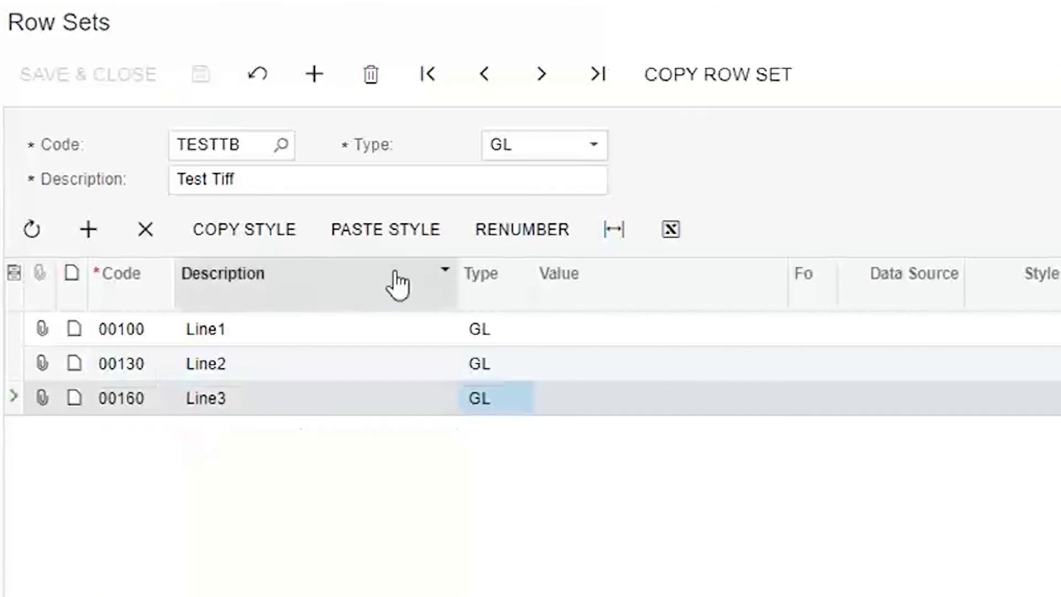
{"action": "left_click", "coordinate": [333, 332]}
{"action": "left_click", "coordinate": [329, 373]}
{"action": "left_click", "coordinate": [330, 403]}
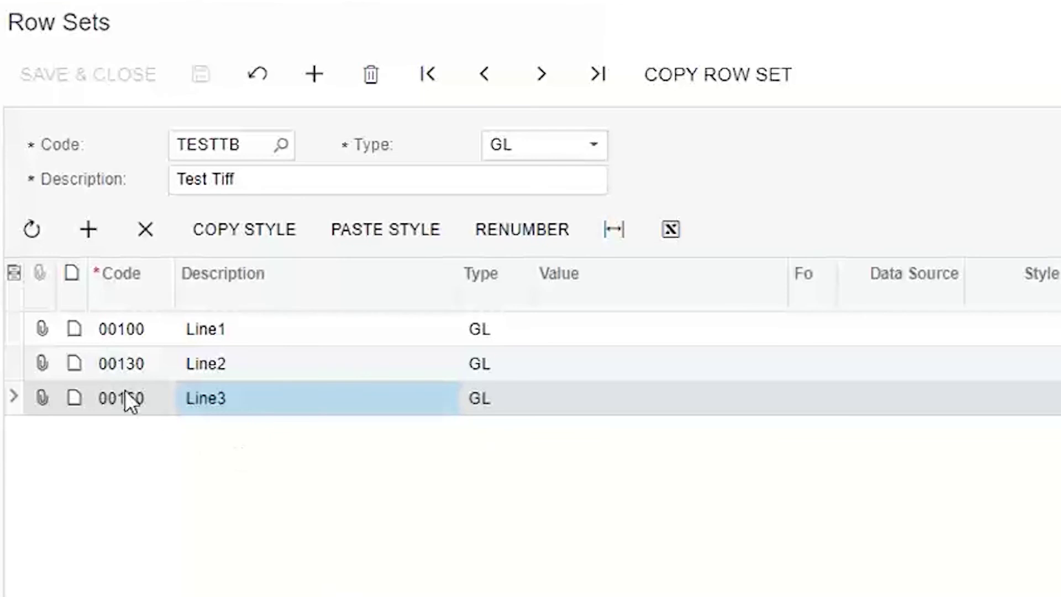
{"action": "left_click", "coordinate": [115, 368]}
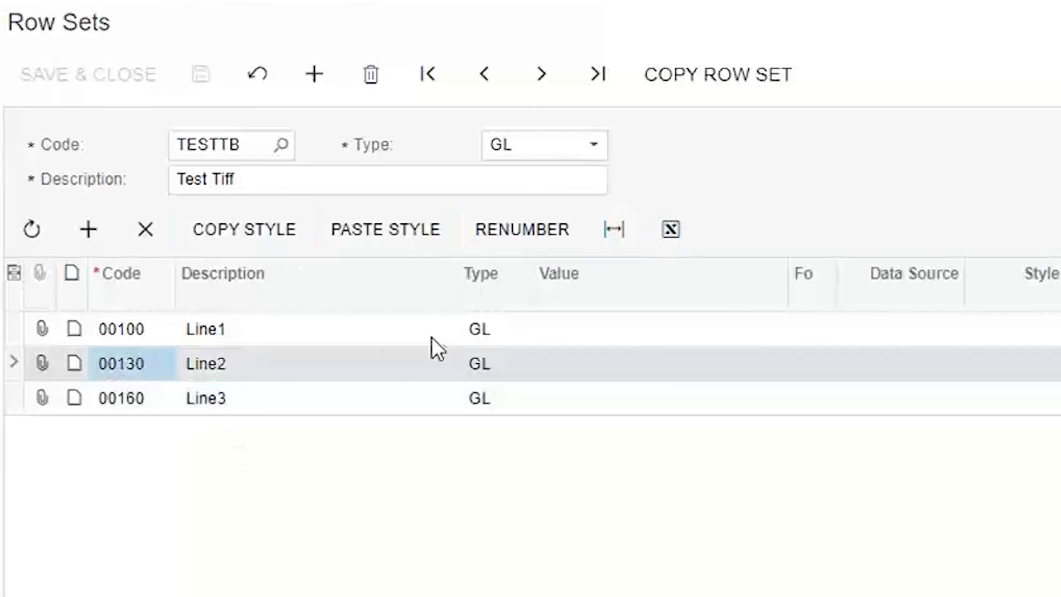
{"action": "left_click", "coordinate": [259, 371]}
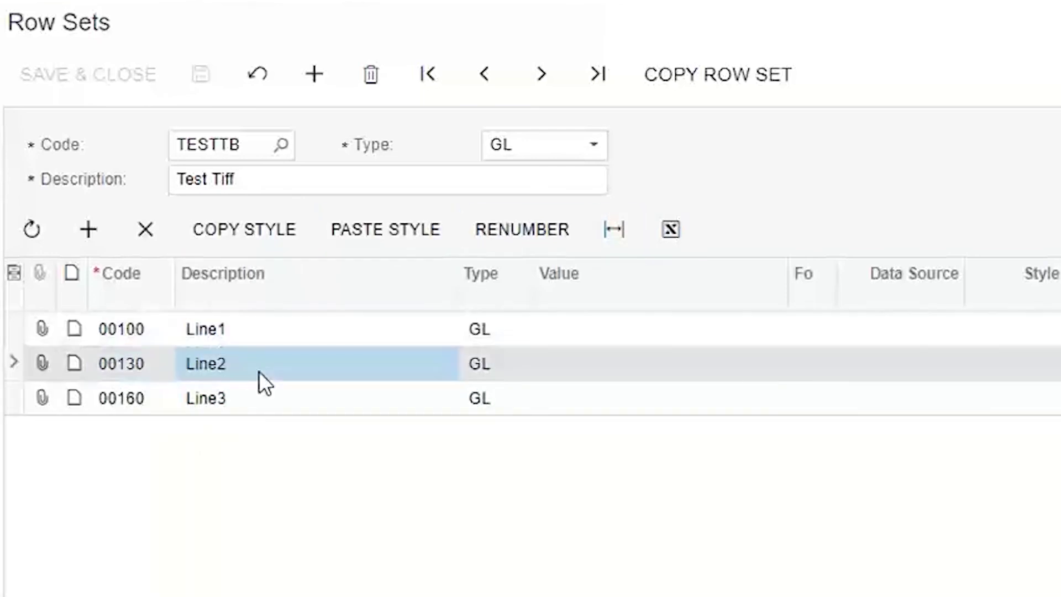
{"action": "left_click", "coordinate": [88, 229]}
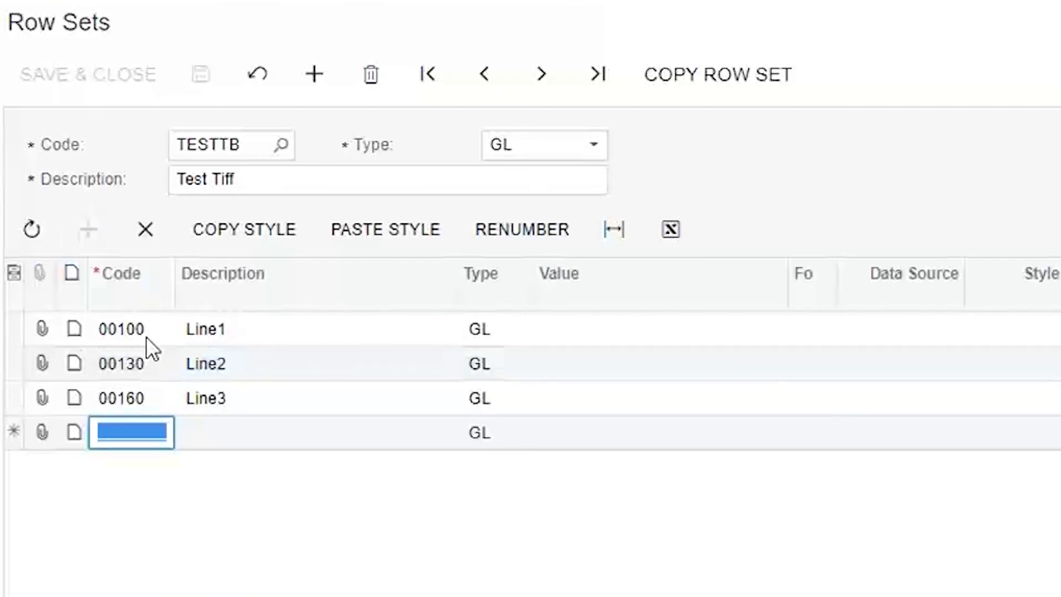
{"action": "type", "text": "001"}
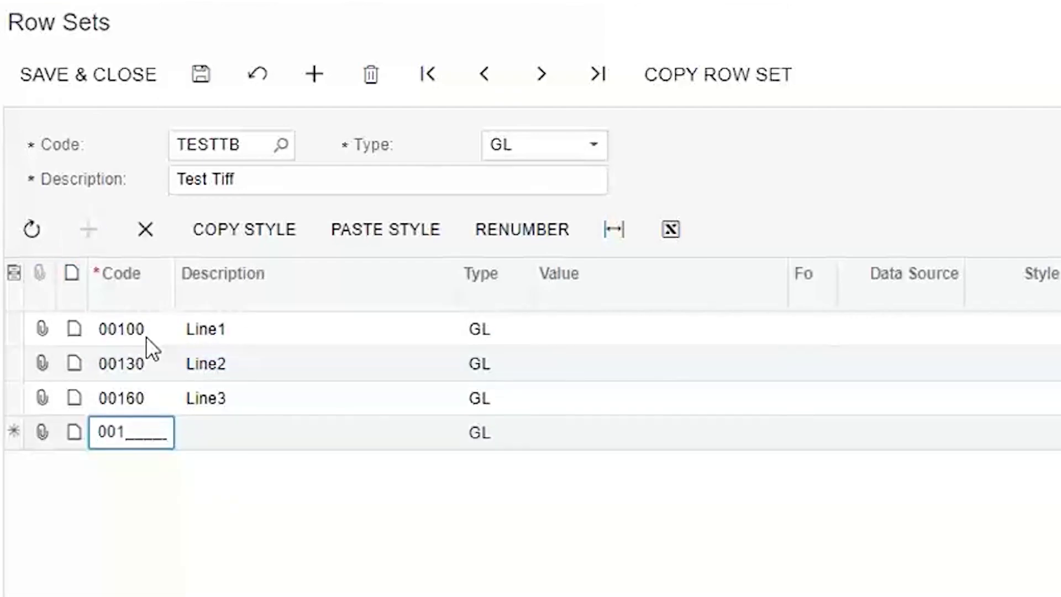
{"action": "type", "text": "15"}
{"action": "key", "text": "Tab"}
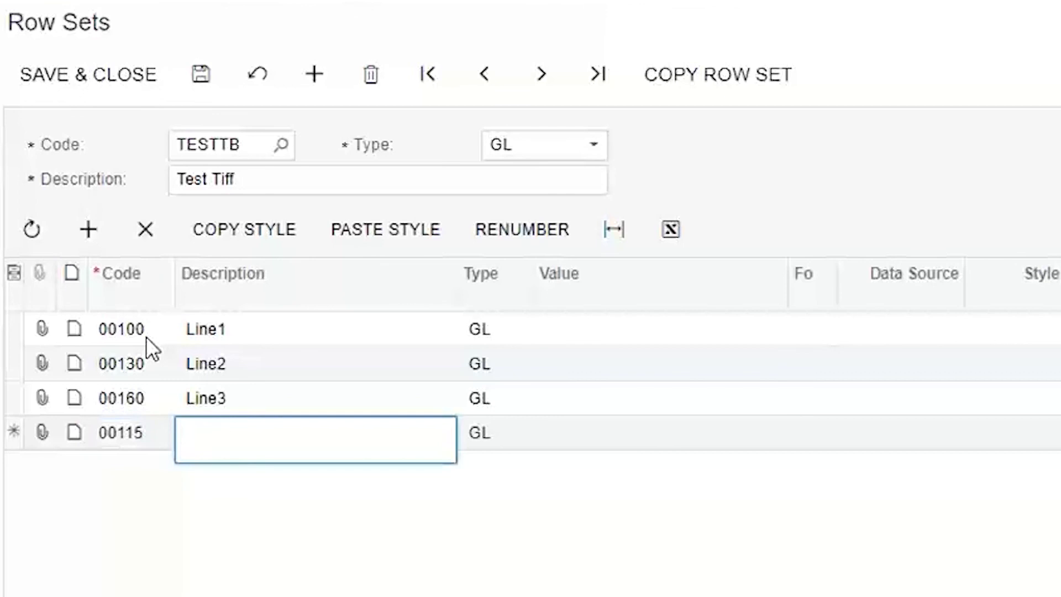
{"action": "type", "text": "Line 1.5"}
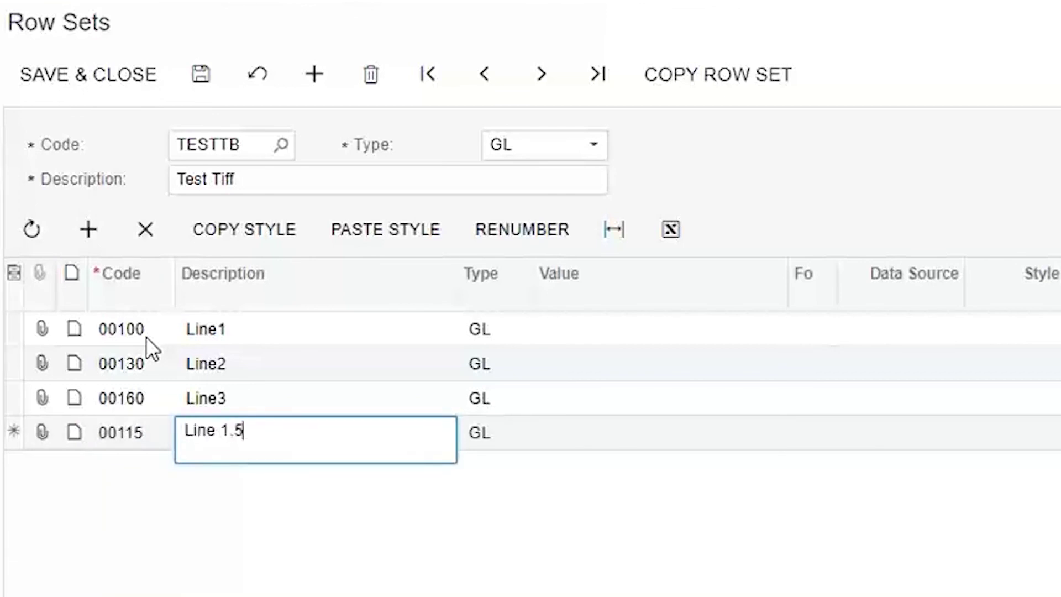
{"action": "key", "text": "Tab"}
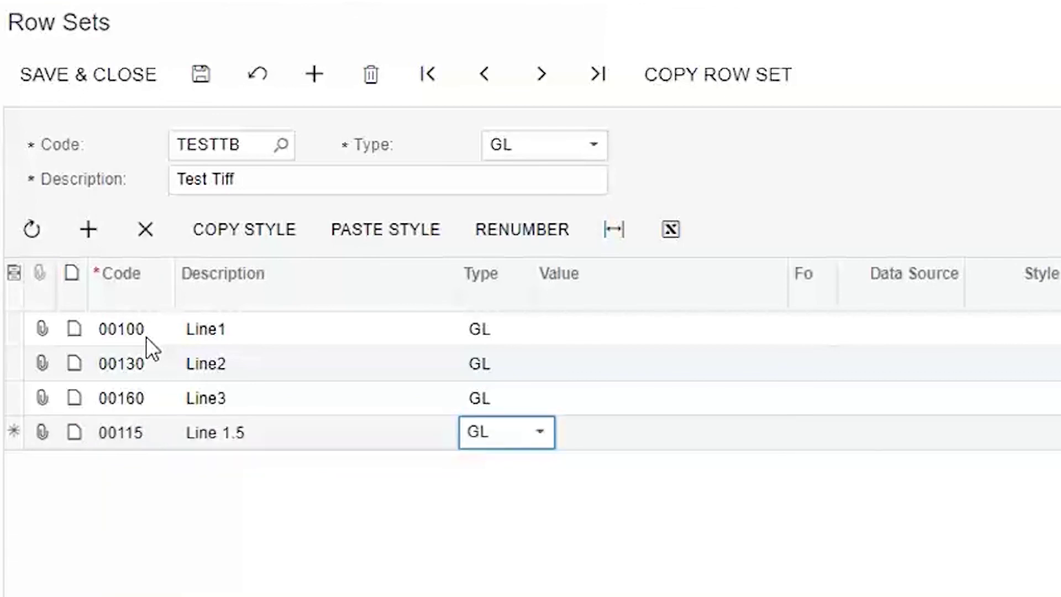
{"action": "left_click", "coordinate": [204, 73]}
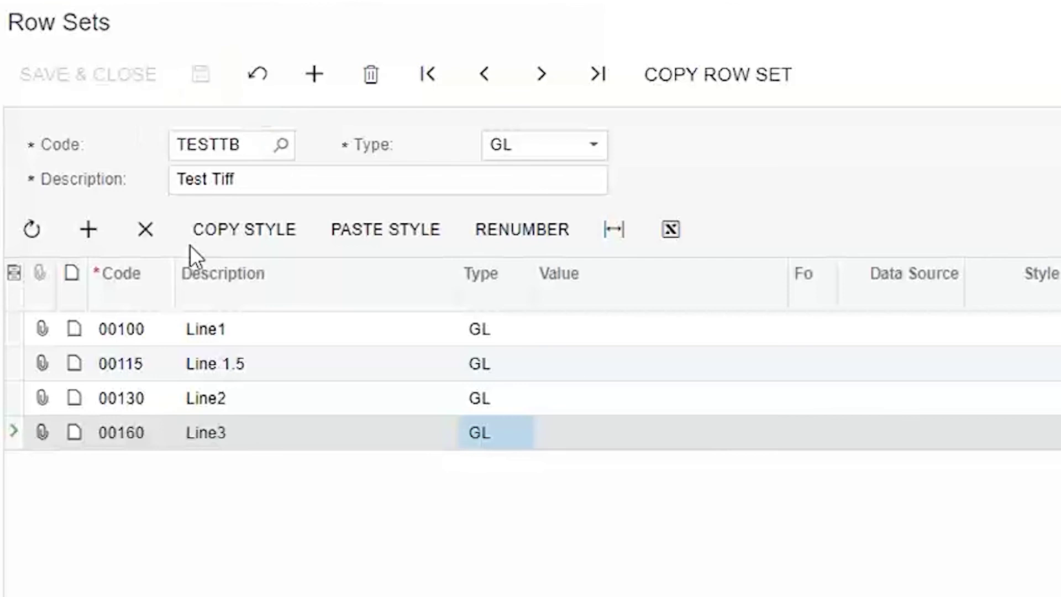
{"action": "left_click", "coordinate": [228, 364]}
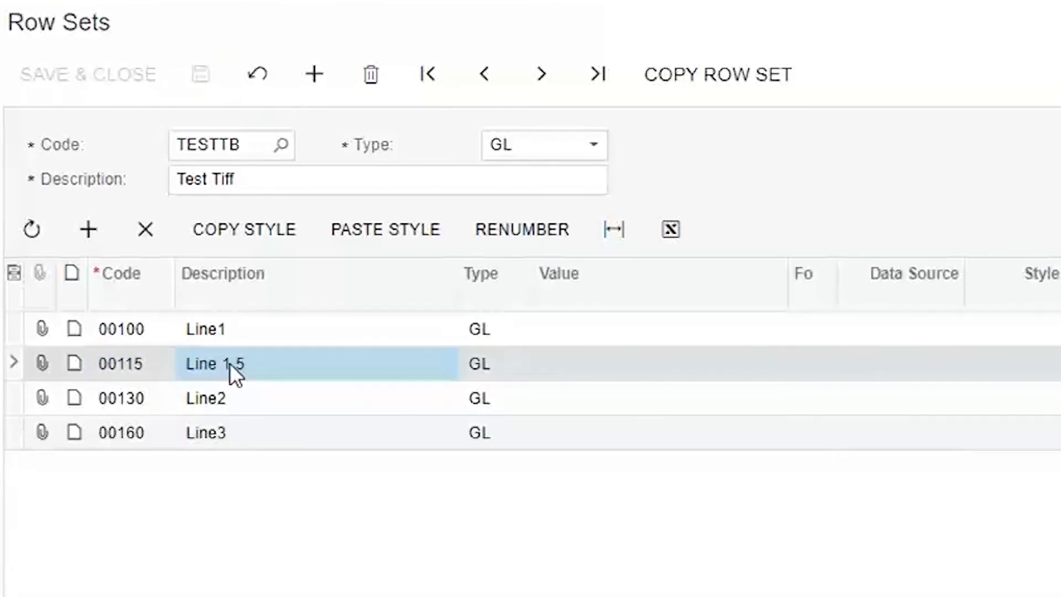
{"action": "left_click", "coordinate": [147, 330]}
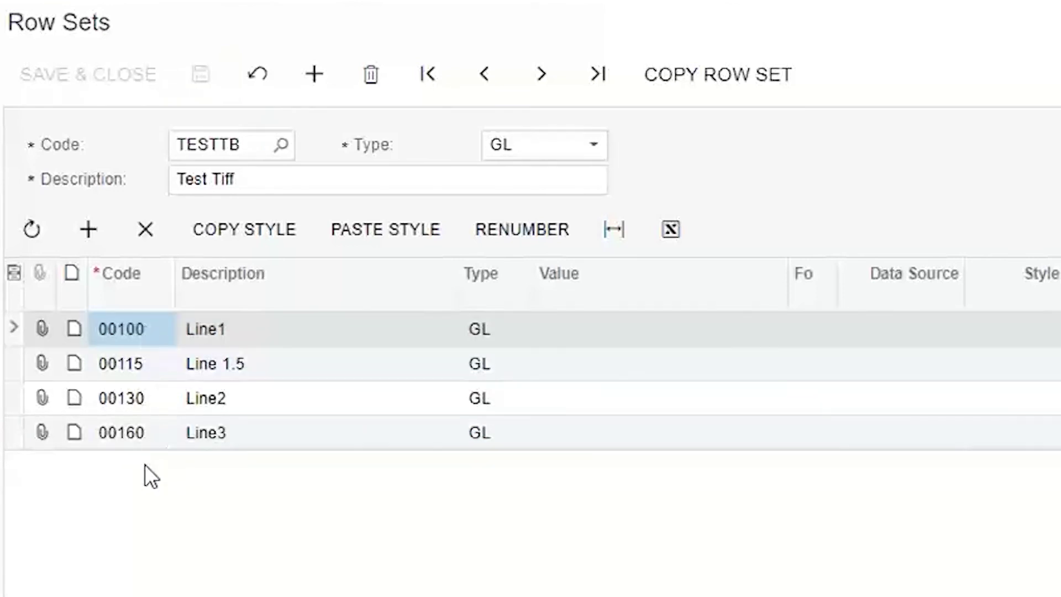
{"action": "left_click", "coordinate": [152, 369]}
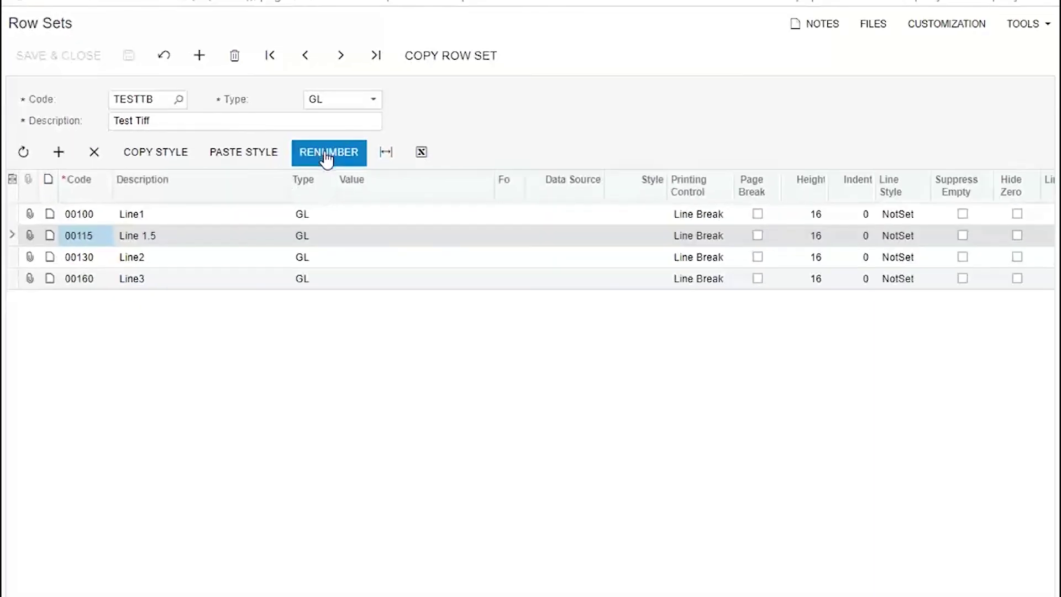
{"action": "left_click", "coordinate": [326, 158]}
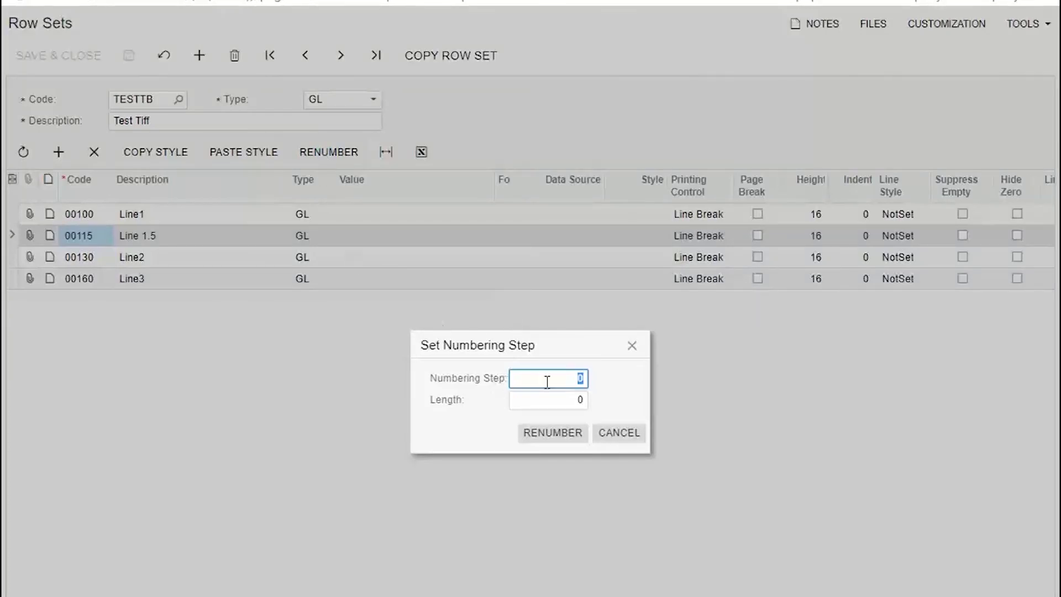
{"action": "left_click", "coordinate": [552, 403]}
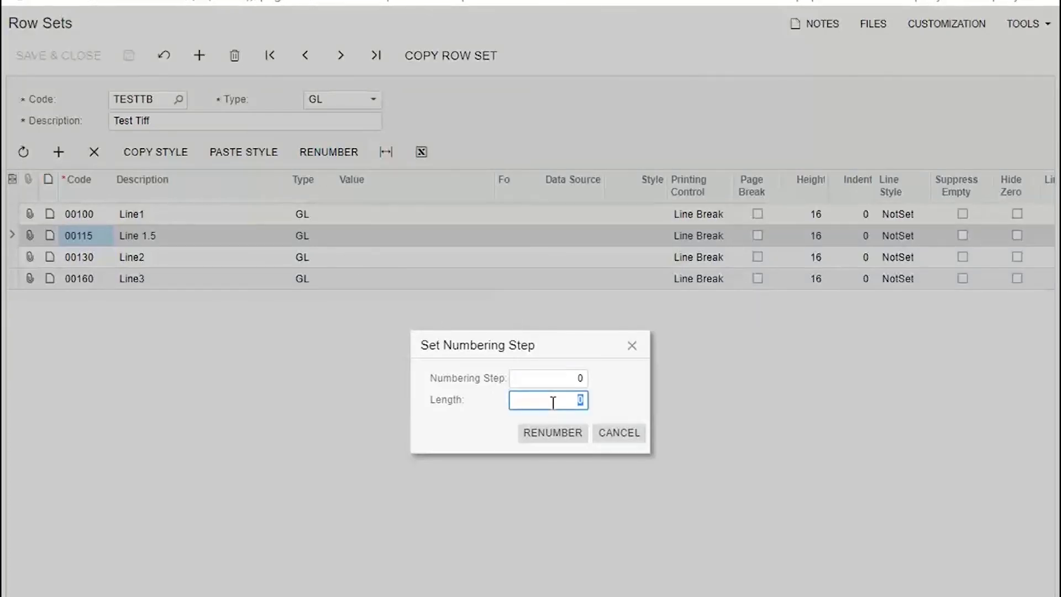
{"action": "left_click", "coordinate": [606, 437]}
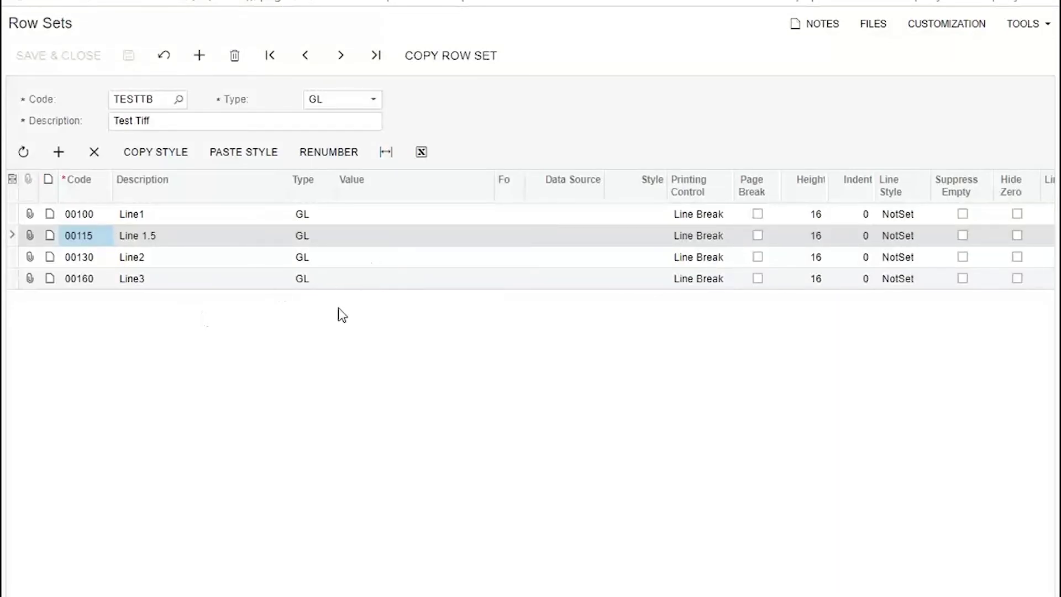
Load the DPL row set from the Code lookup and review its Revenue and Sales rows
{"action": "left_click", "coordinate": [178, 99]}
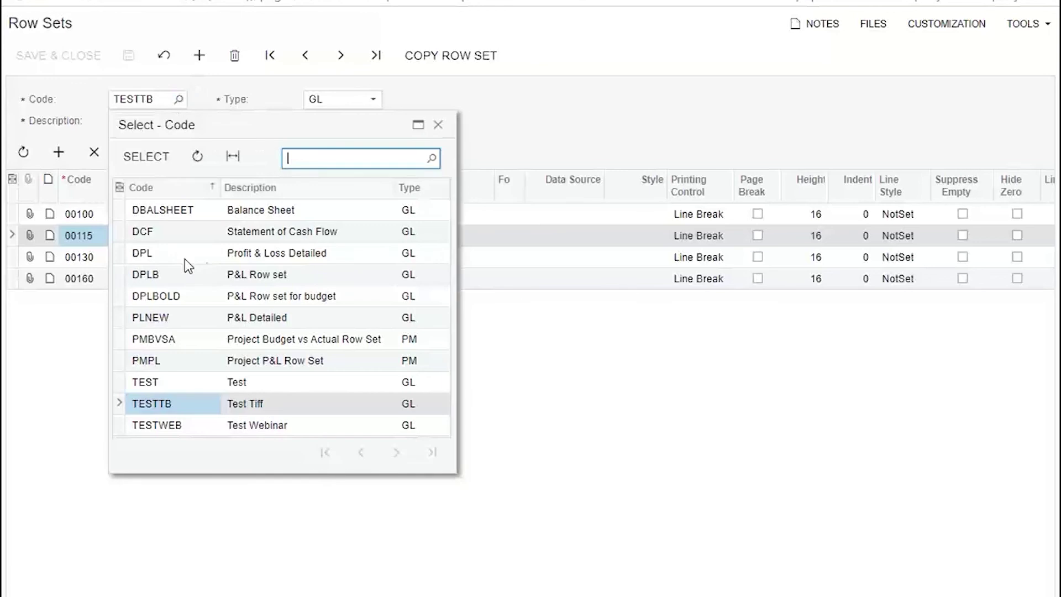
{"action": "double_click", "coordinate": [180, 254]}
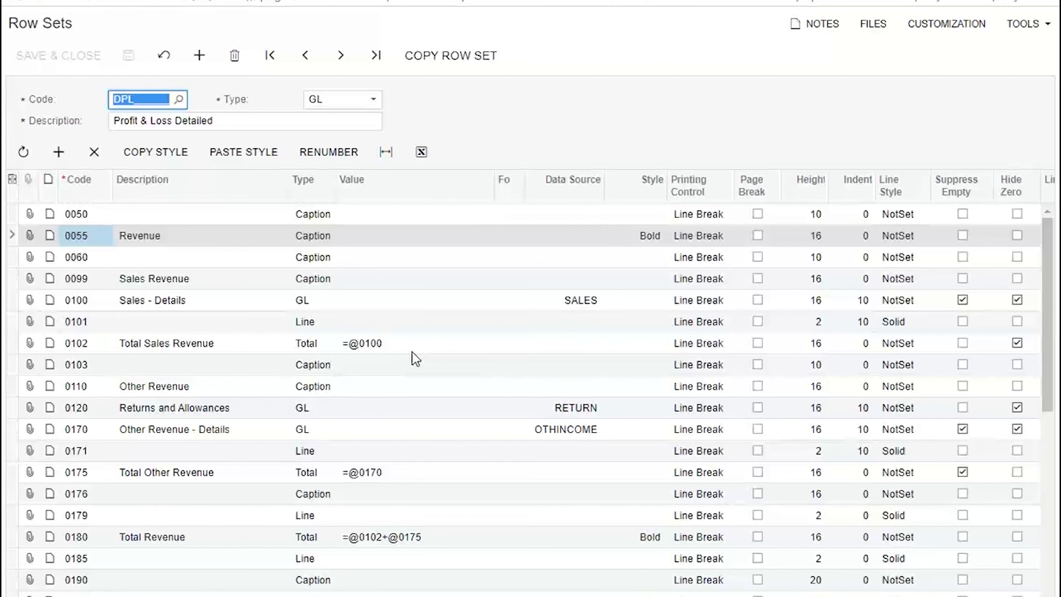
{"action": "left_click", "coordinate": [243, 237]}
{"action": "left_click", "coordinate": [226, 283]}
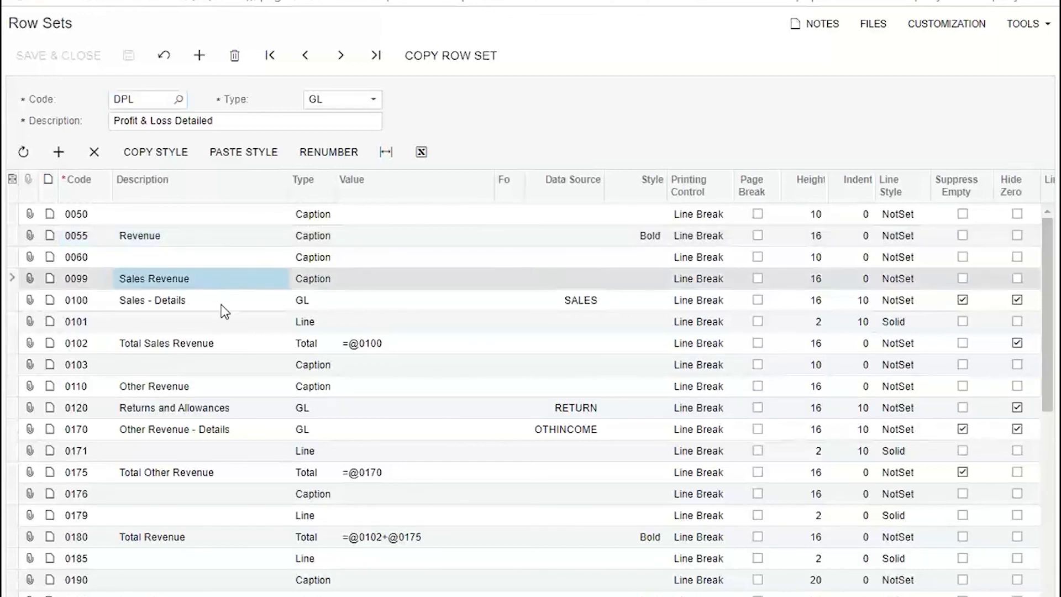
{"action": "left_click", "coordinate": [221, 302]}
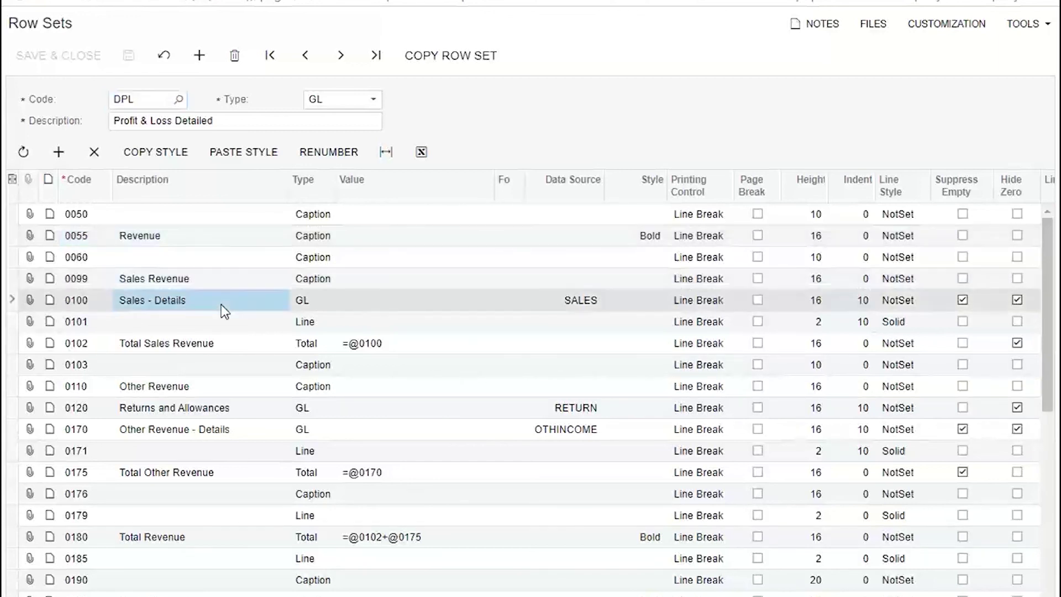
{"action": "left_click", "coordinate": [571, 305]}
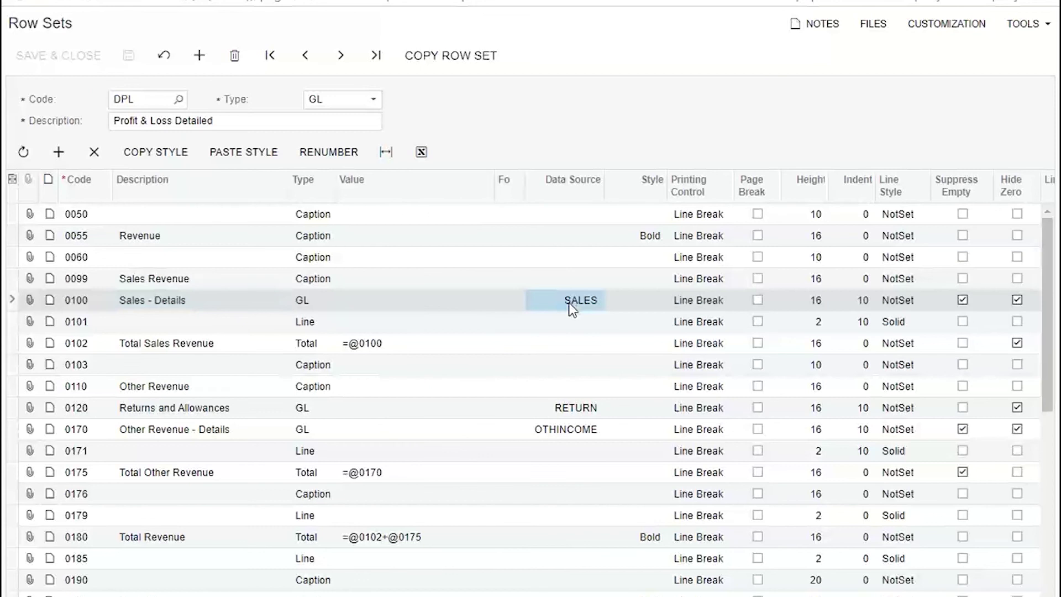
{"action": "left_click", "coordinate": [562, 413]}
{"action": "left_click", "coordinate": [563, 432]}
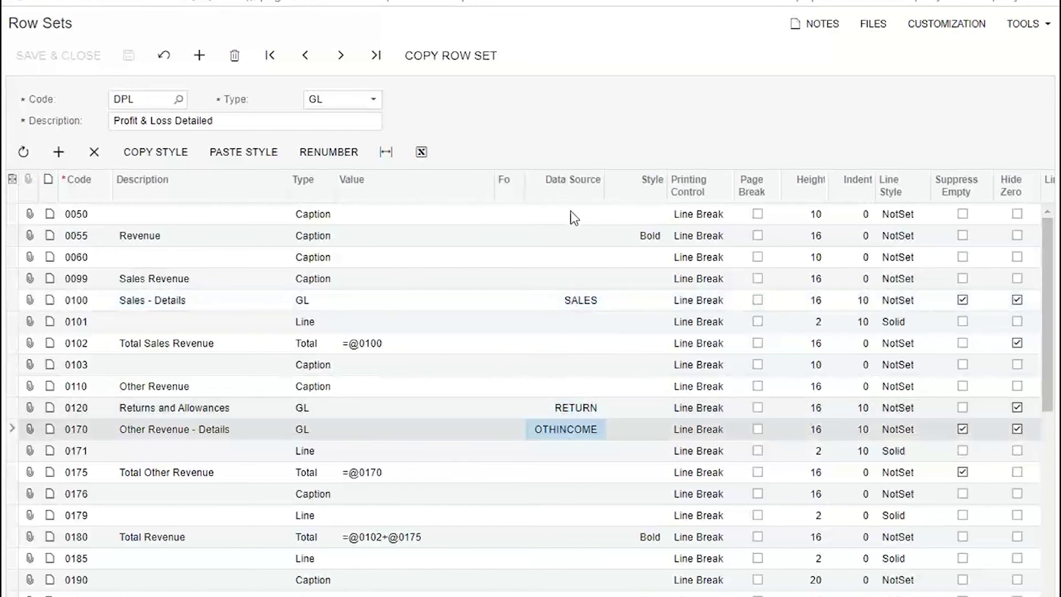
{"action": "left_click", "coordinate": [572, 300]}
{"action": "left_click", "coordinate": [572, 300]}
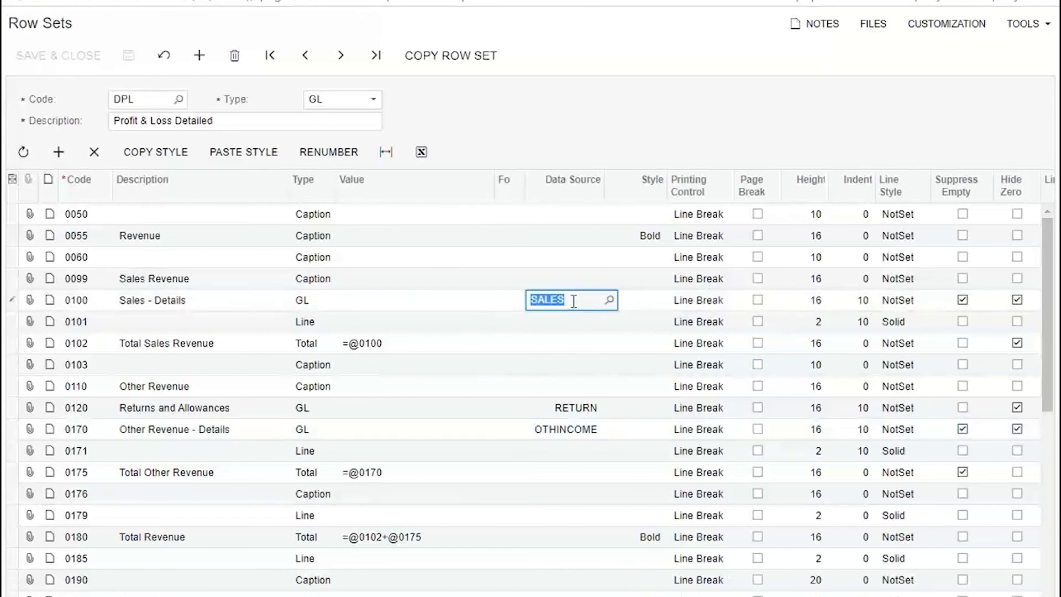
{"action": "left_click", "coordinate": [608, 300]}
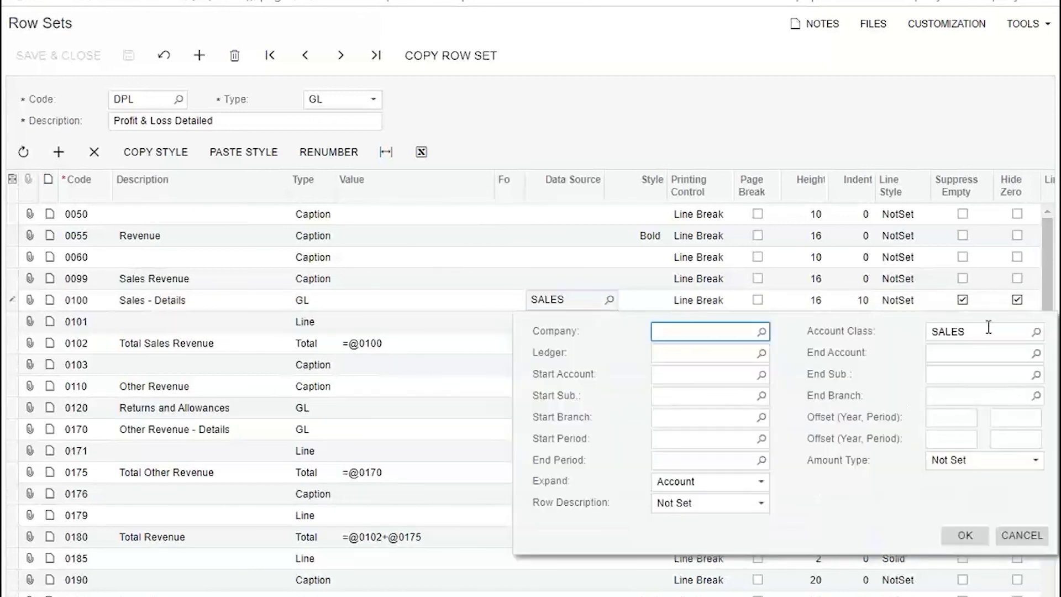
{"action": "left_click", "coordinate": [988, 328]}
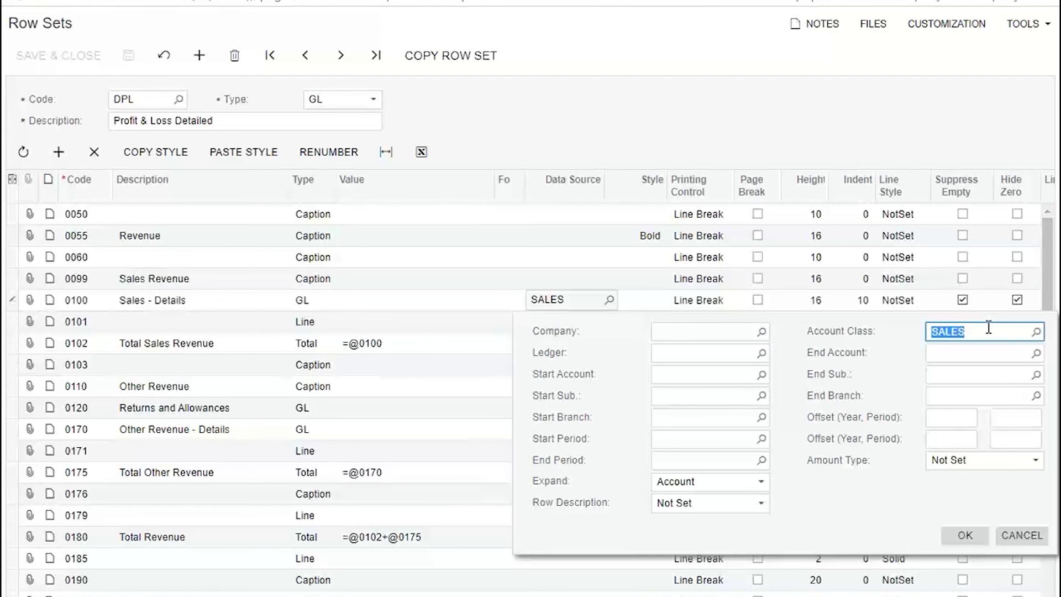
{"action": "left_click", "coordinate": [695, 377]}
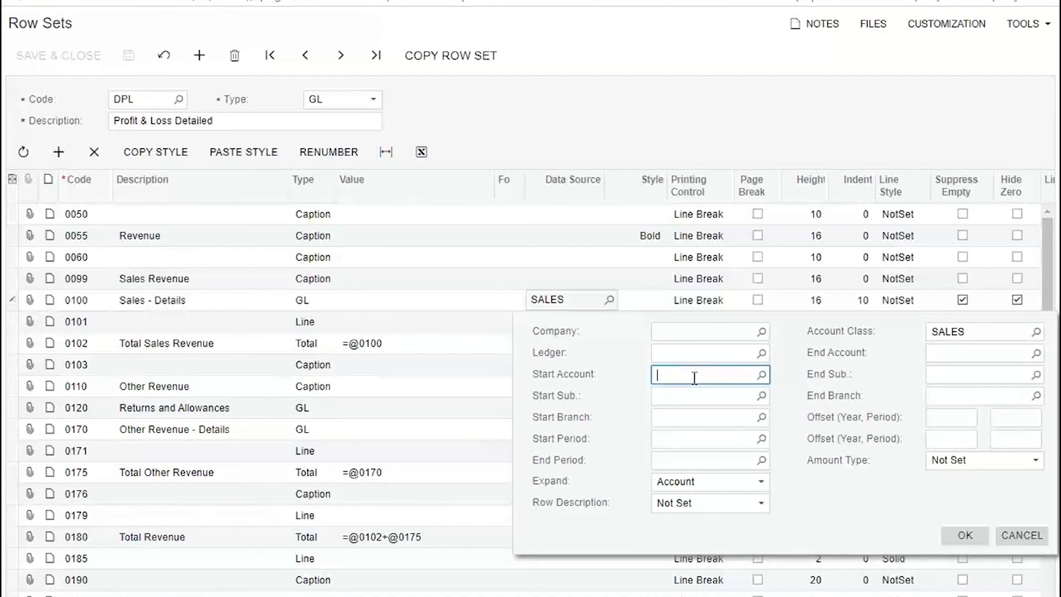
{"action": "left_click", "coordinate": [1021, 535]}
{"action": "left_click", "coordinate": [221, 276]}
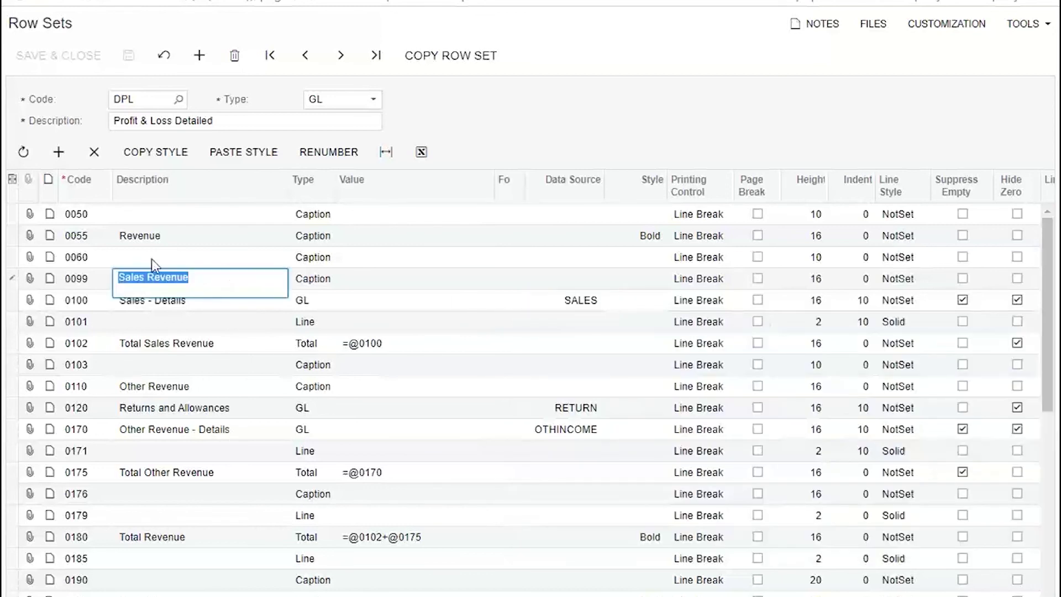
{"action": "left_click", "coordinate": [327, 285]}
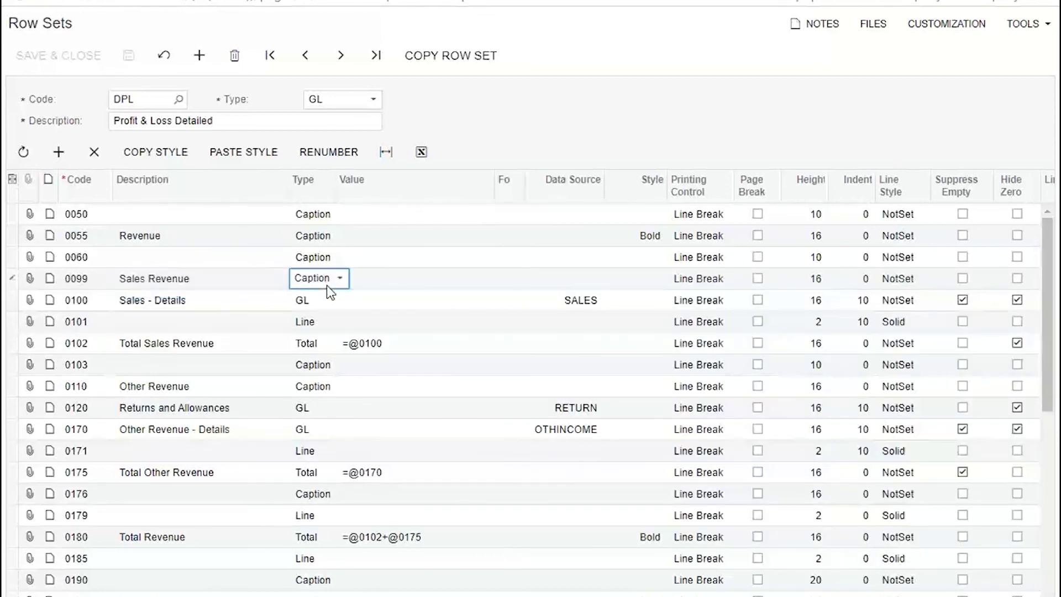
{"action": "left_click", "coordinate": [257, 303]}
{"action": "left_click", "coordinate": [563, 302]}
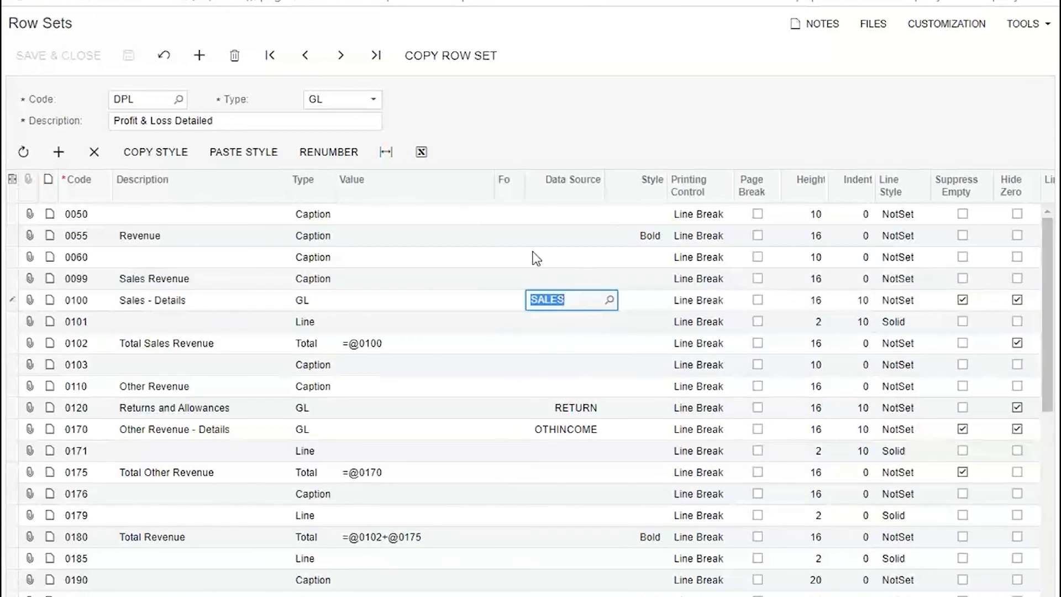
{"action": "left_click", "coordinate": [344, 301]}
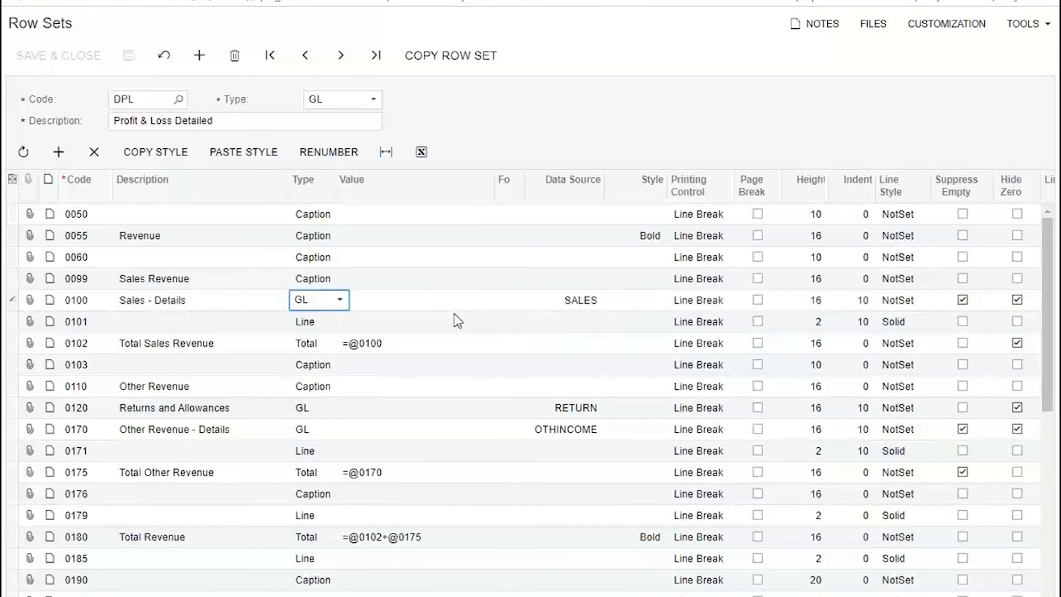
Enter start accounts 40000, 40010, 40020 in the SALES row's data source
{"action": "left_click", "coordinate": [600, 303]}
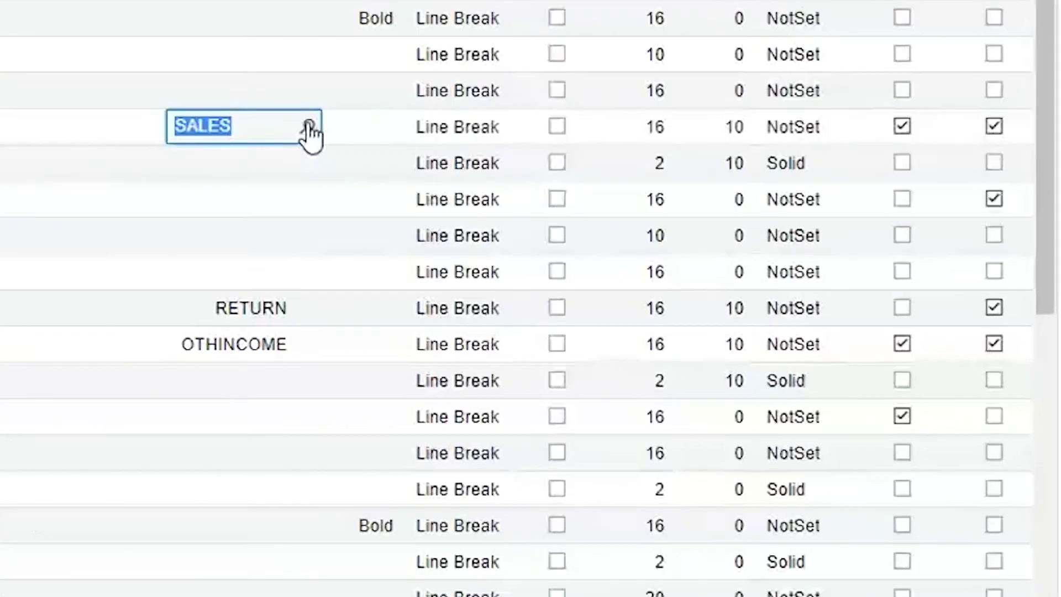
{"action": "left_click", "coordinate": [310, 133]}
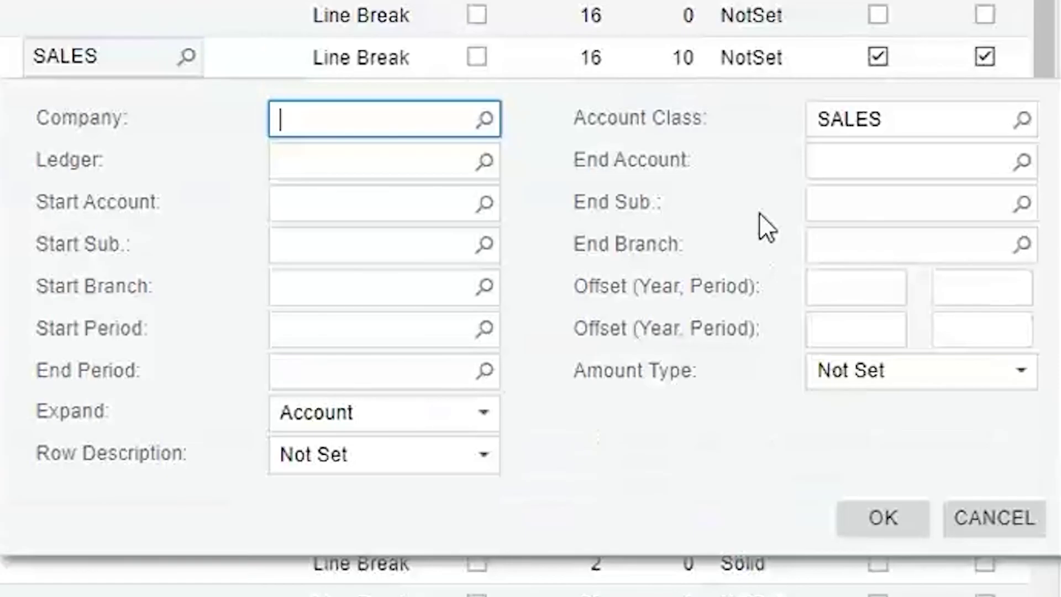
{"action": "left_click", "coordinate": [310, 204]}
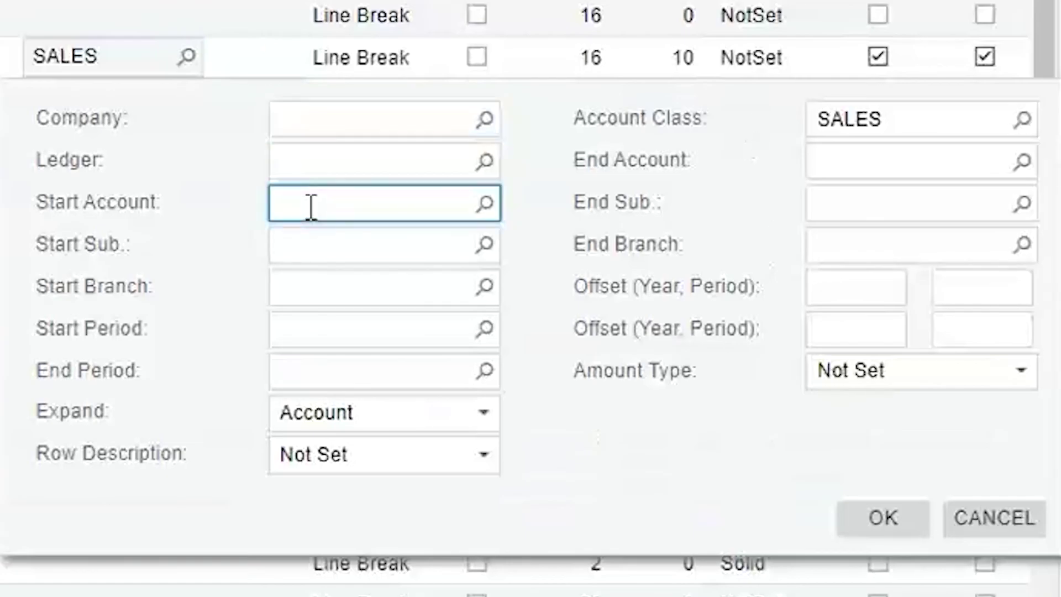
{"action": "type", "text": "4000"}
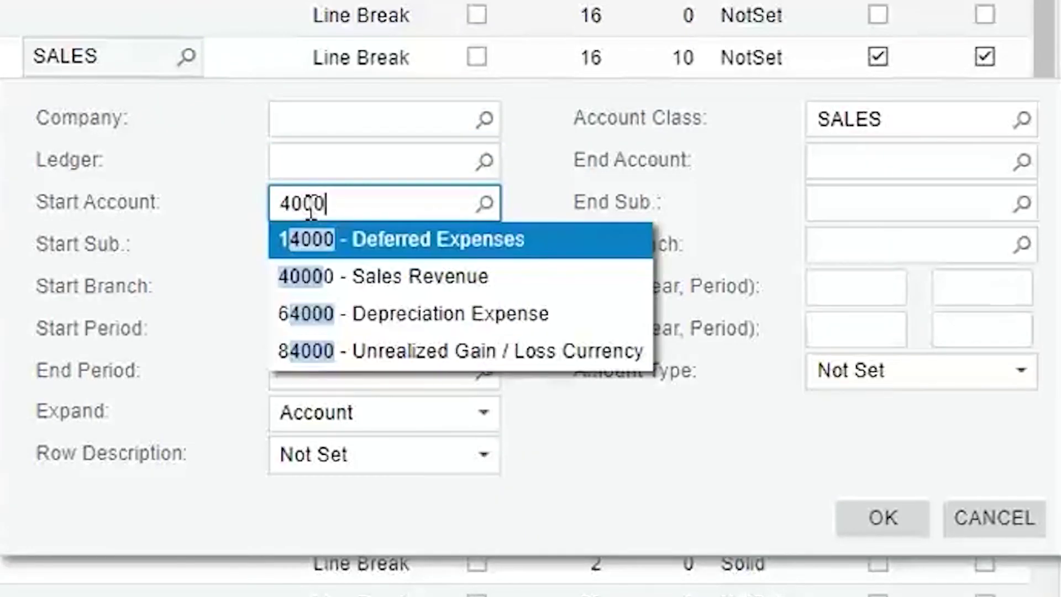
{"action": "type", "text": ","}
{"action": "left_click", "coordinate": [326, 203]}
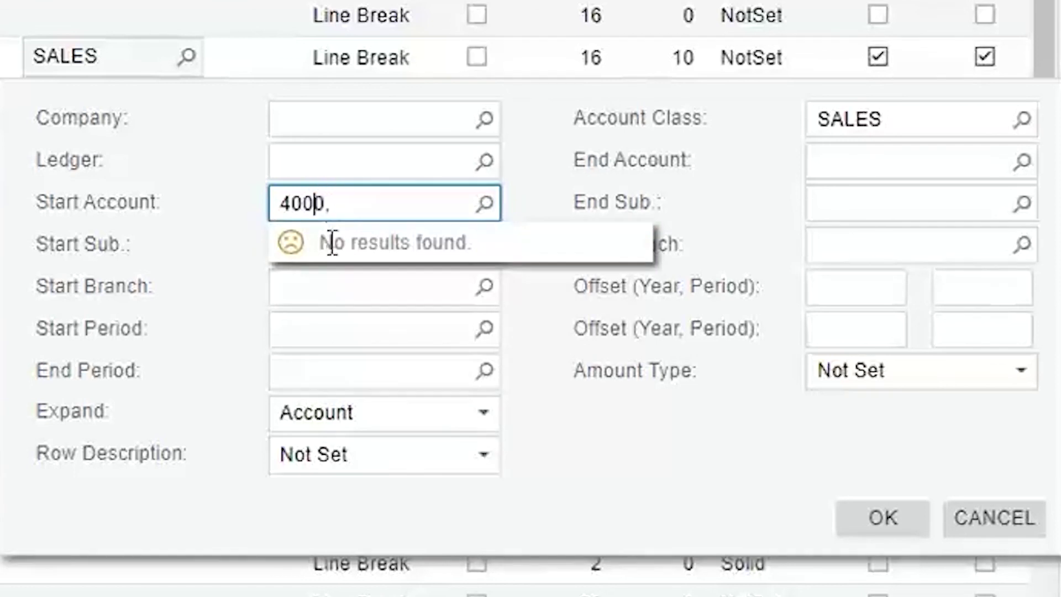
{"action": "type", "text": "0"}
{"action": "left_click", "coordinate": [374, 204]}
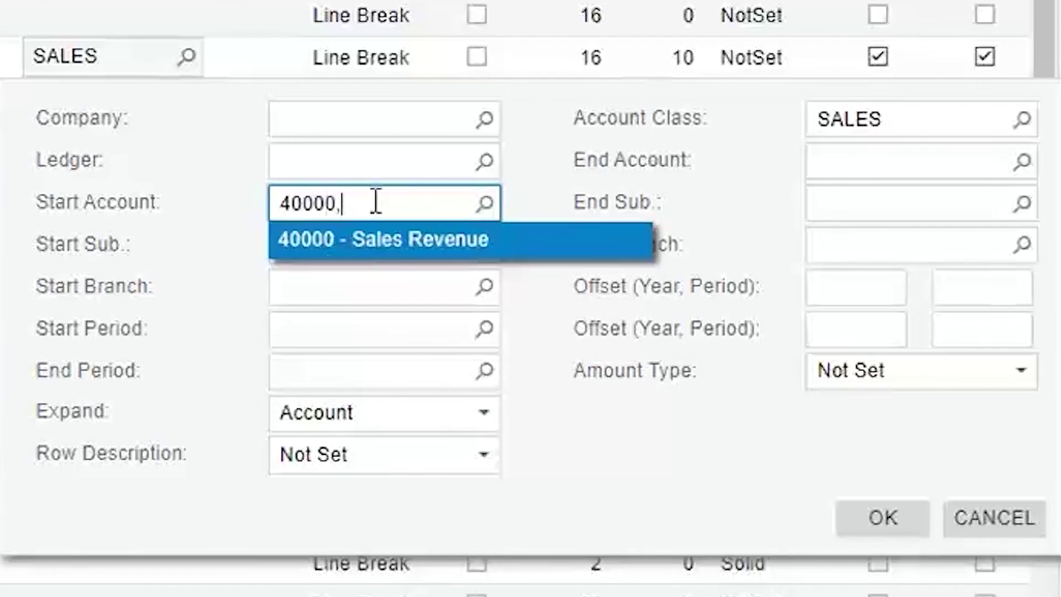
{"action": "type", "text": "400"}
{"action": "type", "text": "1"}
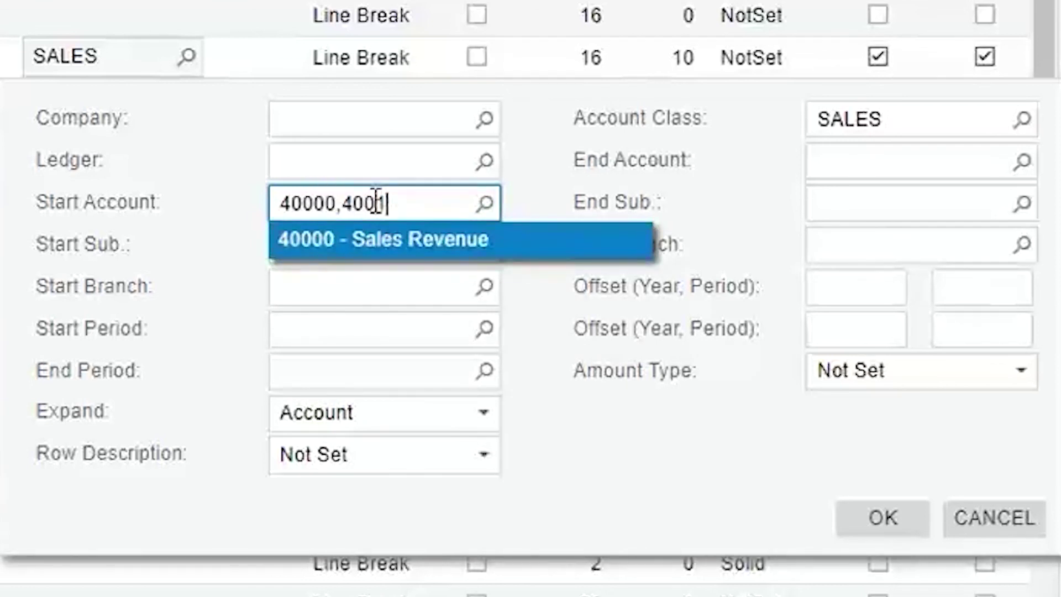
{"action": "type", "text": "0,40020"}
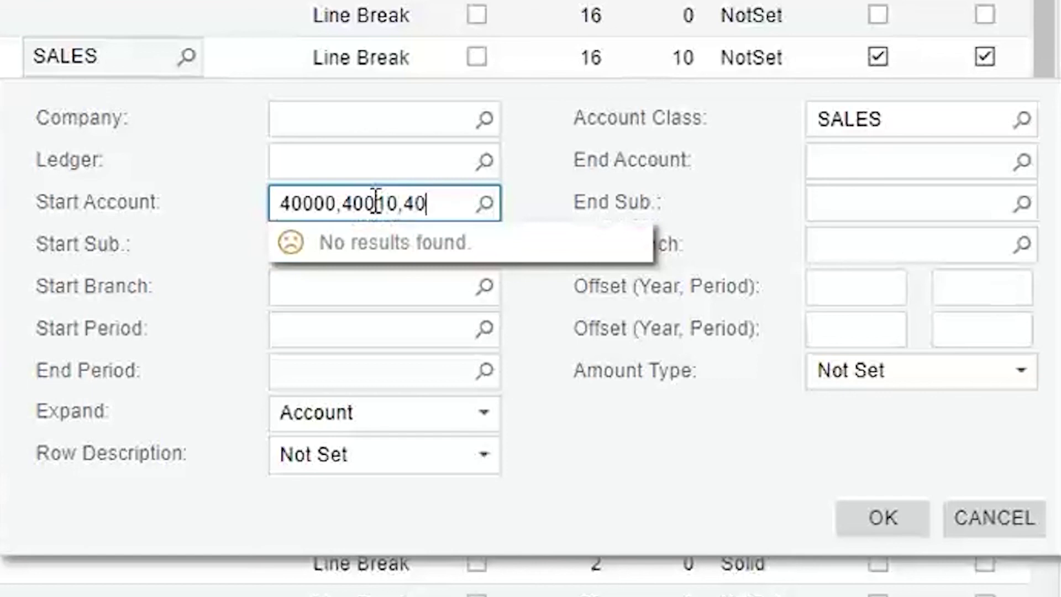
{"action": "left_click", "coordinate": [385, 176]}
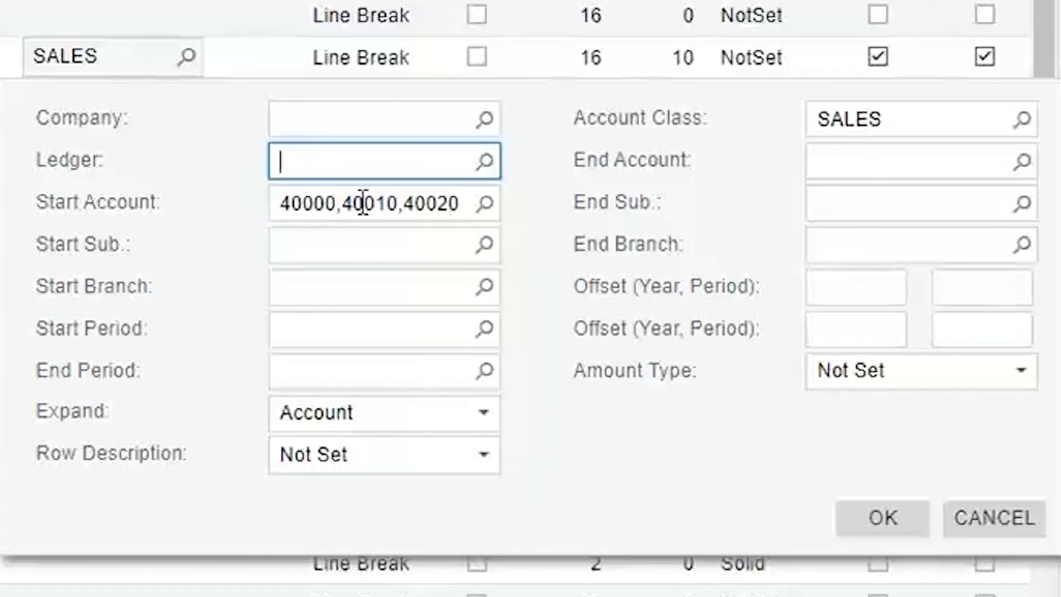
Replace the start account with 40000, then enter and clear end account 49999
{"action": "left_click", "coordinate": [466, 212]}
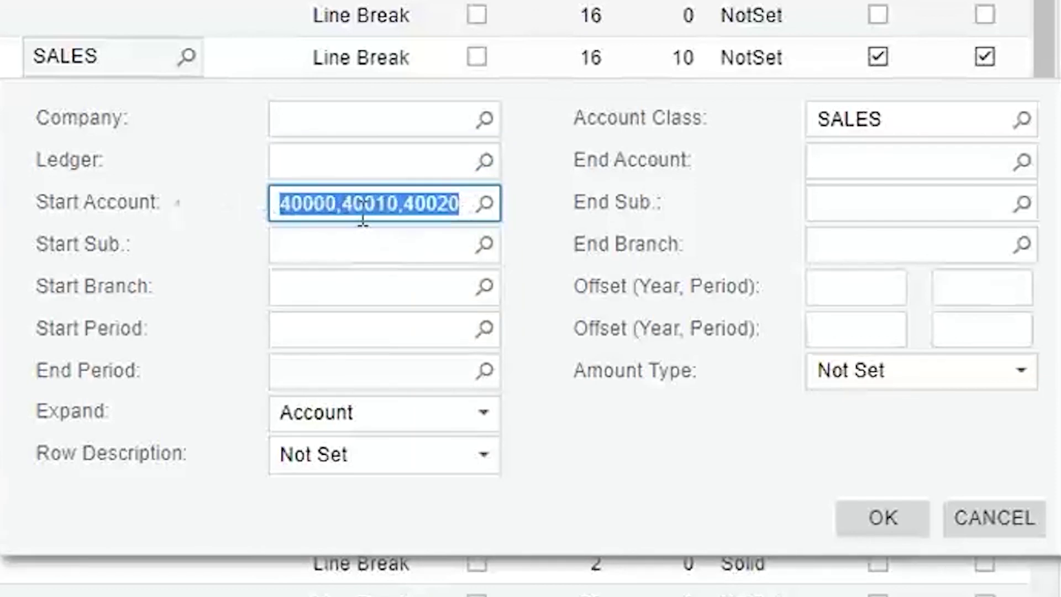
{"action": "type", "text": "40000"}
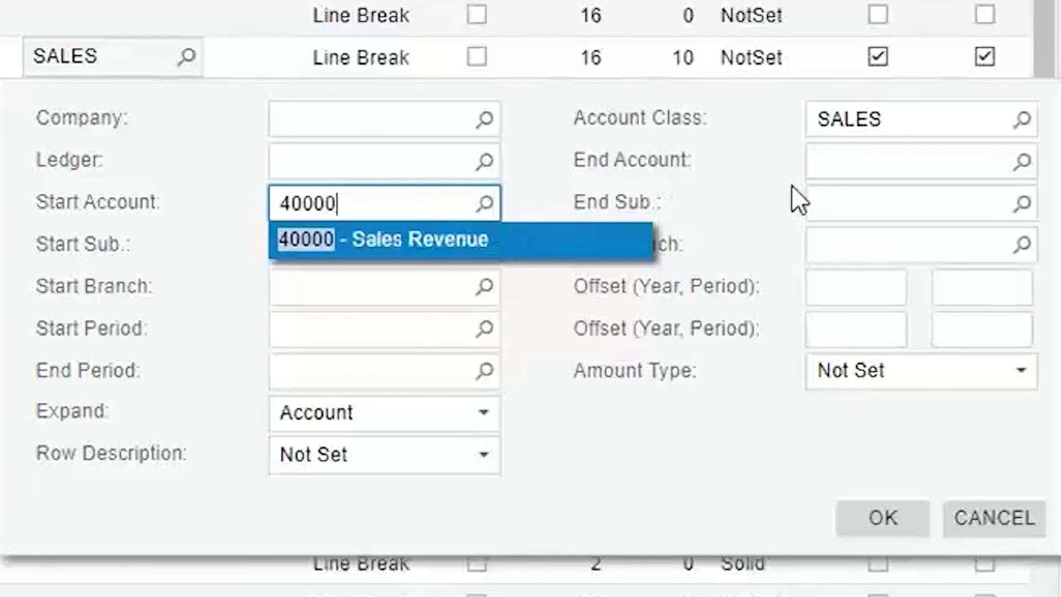
{"action": "left_click", "coordinate": [820, 160]}
{"action": "type", "text": "49999"}
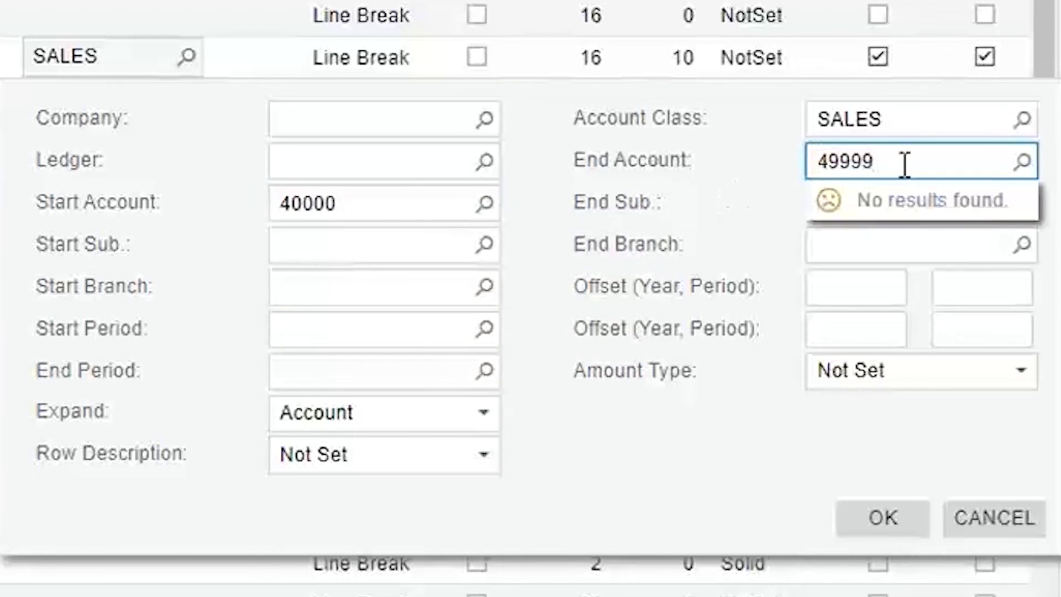
{"action": "key", "text": "BackSpace"}
{"action": "key", "text": "BackSpace"}
{"action": "key", "text": "BackSpace"}
{"action": "key", "text": "BackSpace"}
{"action": "key", "text": "BackSpace"}
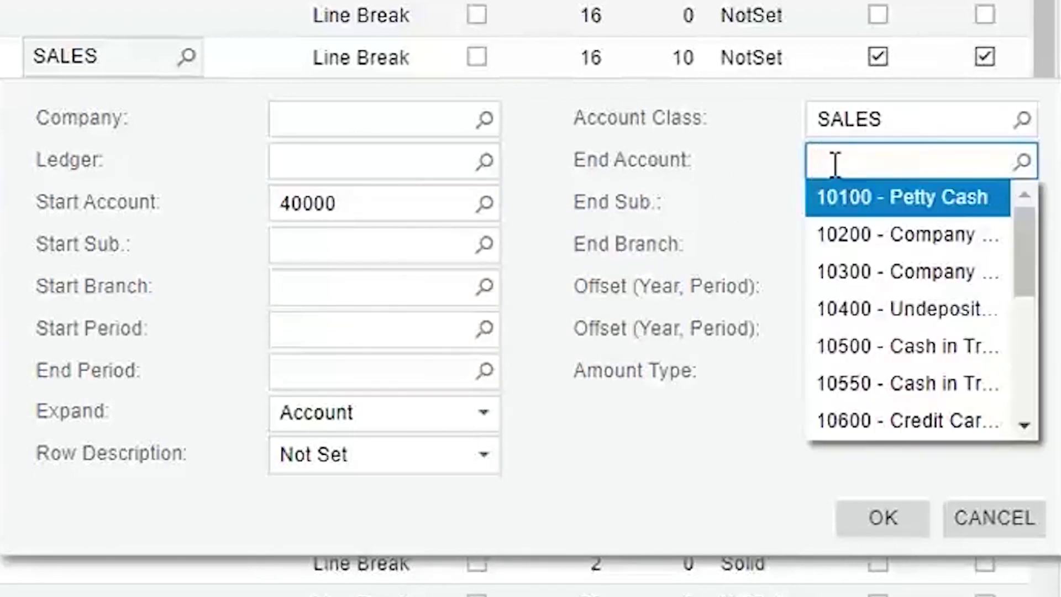
Clear the 40000 start account and trial CON start subaccount, then cancel the Data Source popup
{"action": "double_click", "coordinate": [367, 198]}
{"action": "key", "text": "BackSpace"}
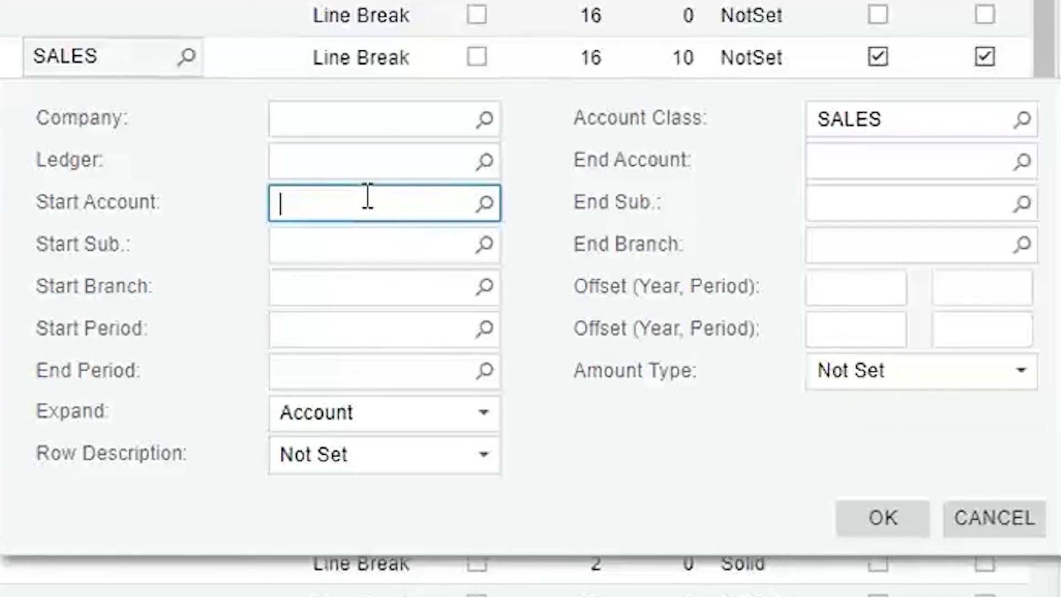
{"action": "left_click", "coordinate": [338, 244]}
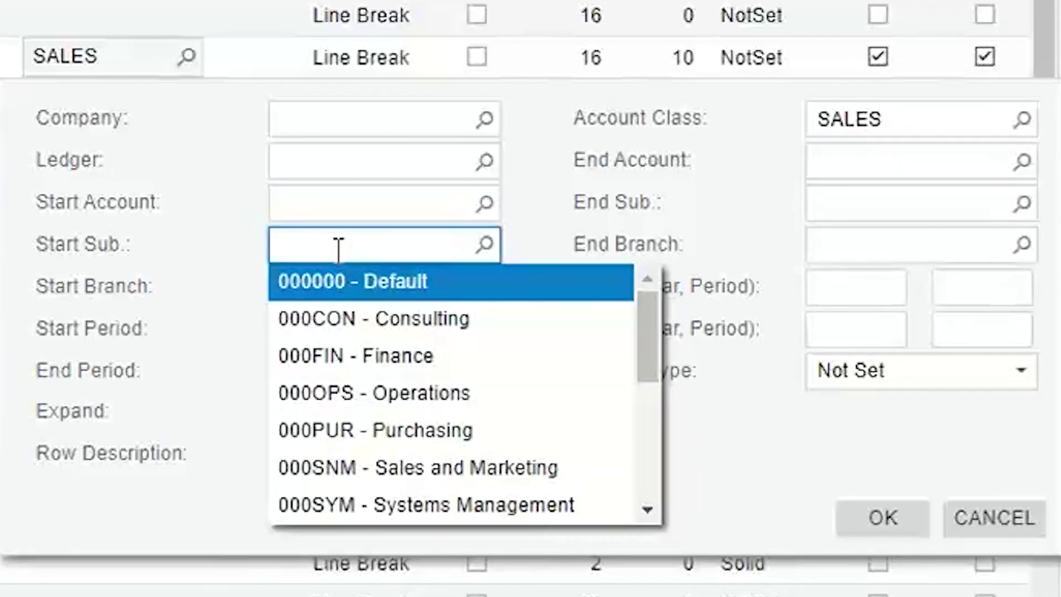
{"action": "type", "text": "CON"}
{"action": "key", "text": "Tab"}
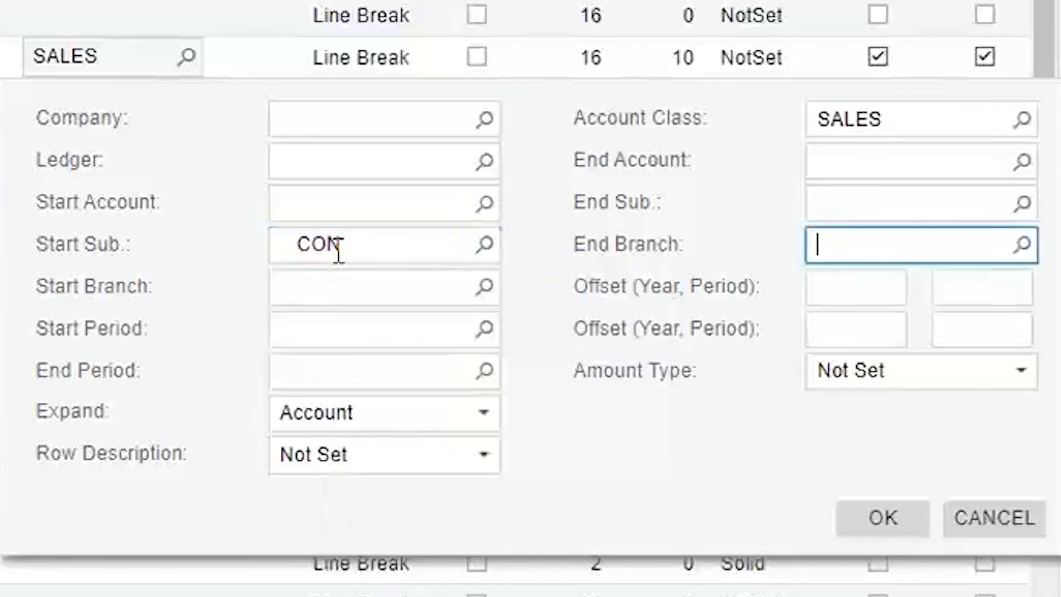
{"action": "left_click", "coordinate": [369, 247]}
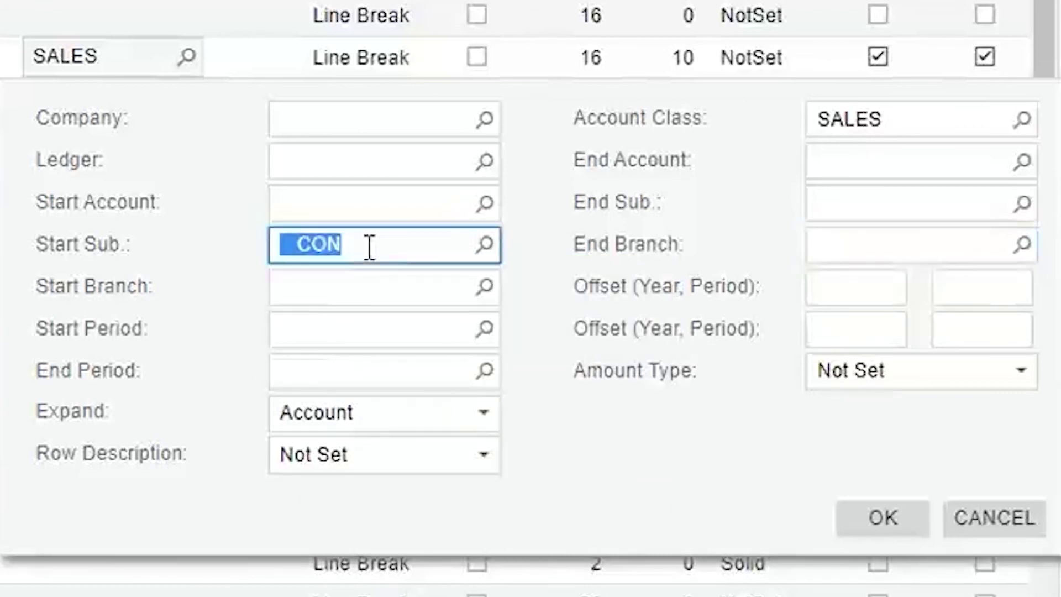
{"action": "key", "text": "BackSpace"}
{"action": "left_click", "coordinate": [393, 202]}
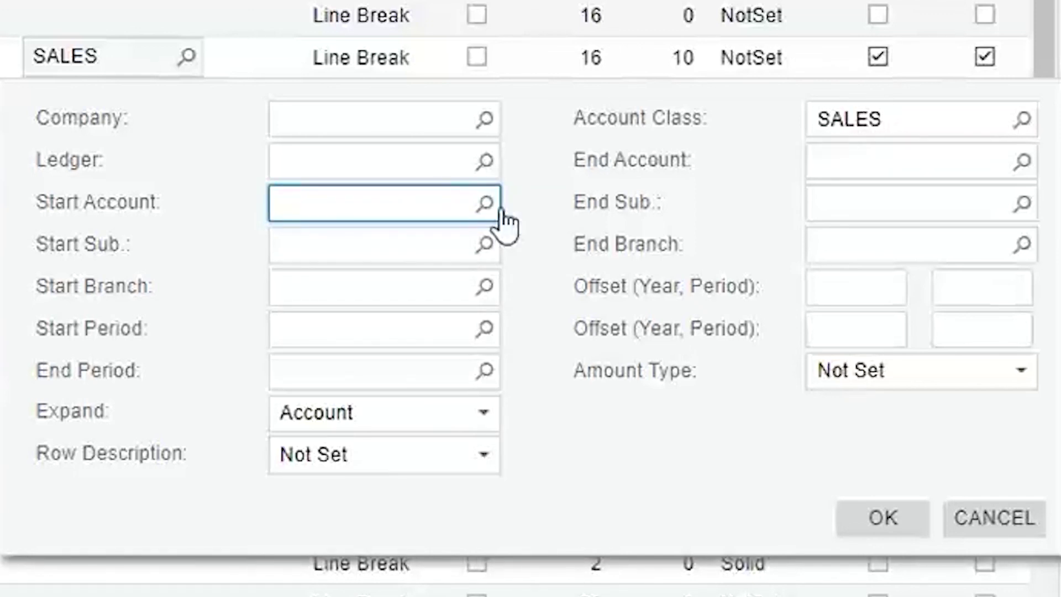
{"action": "left_click", "coordinate": [967, 512]}
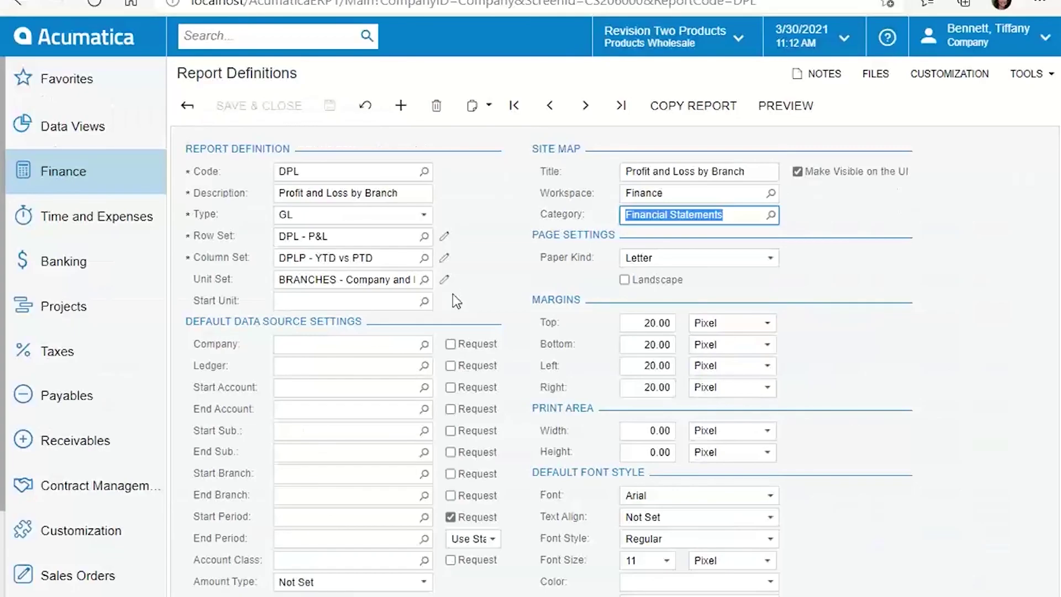
Duplicate the Acumatica browser tab and bring up the Finance quick menu in it
{"action": "right_click", "coordinate": [166, 6]}
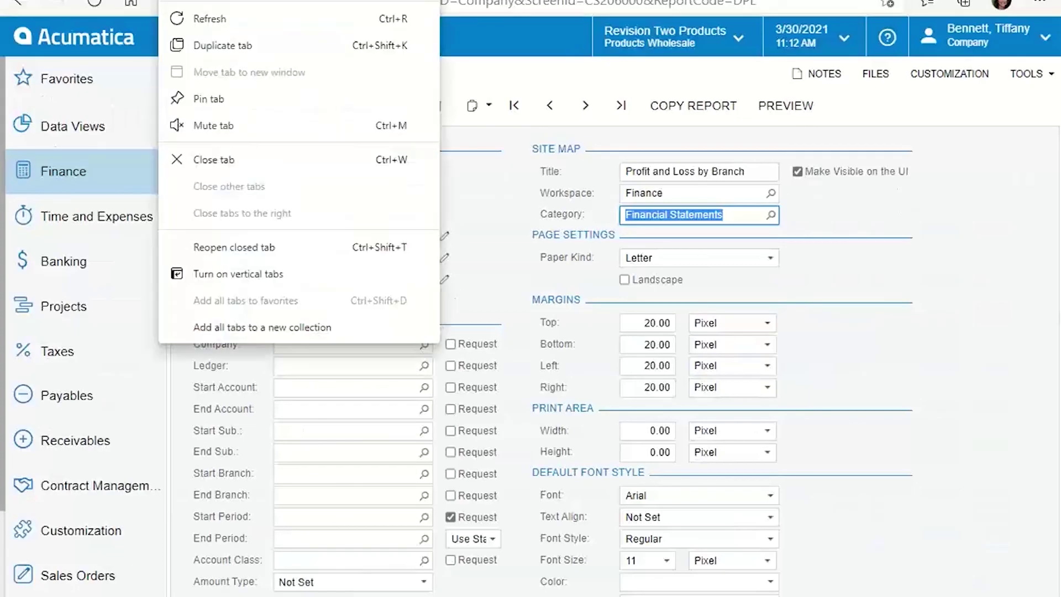
{"action": "left_click", "coordinate": [209, 43]}
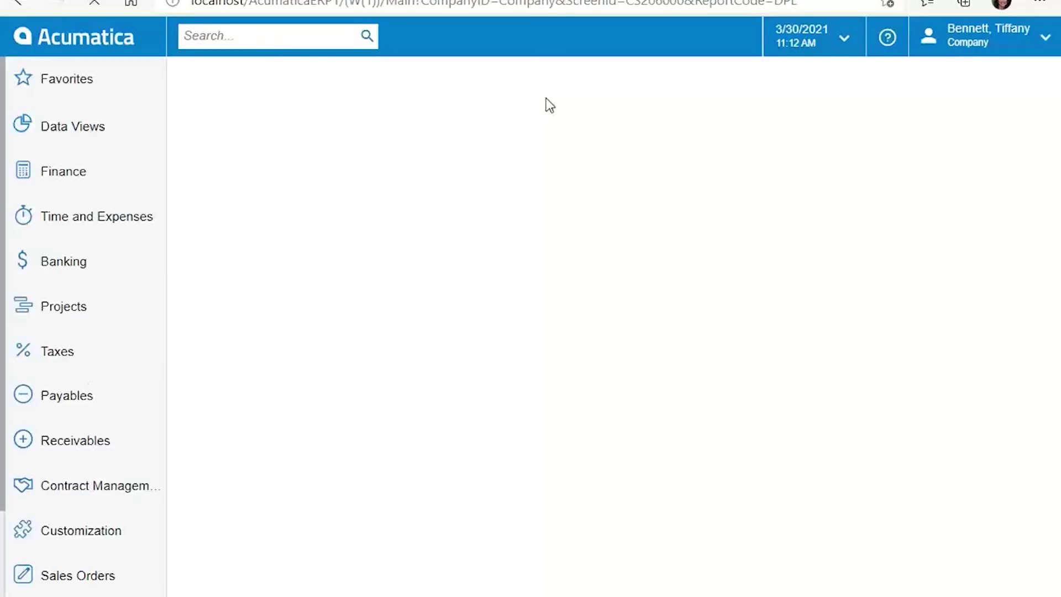
{"action": "left_click", "coordinate": [101, 190]}
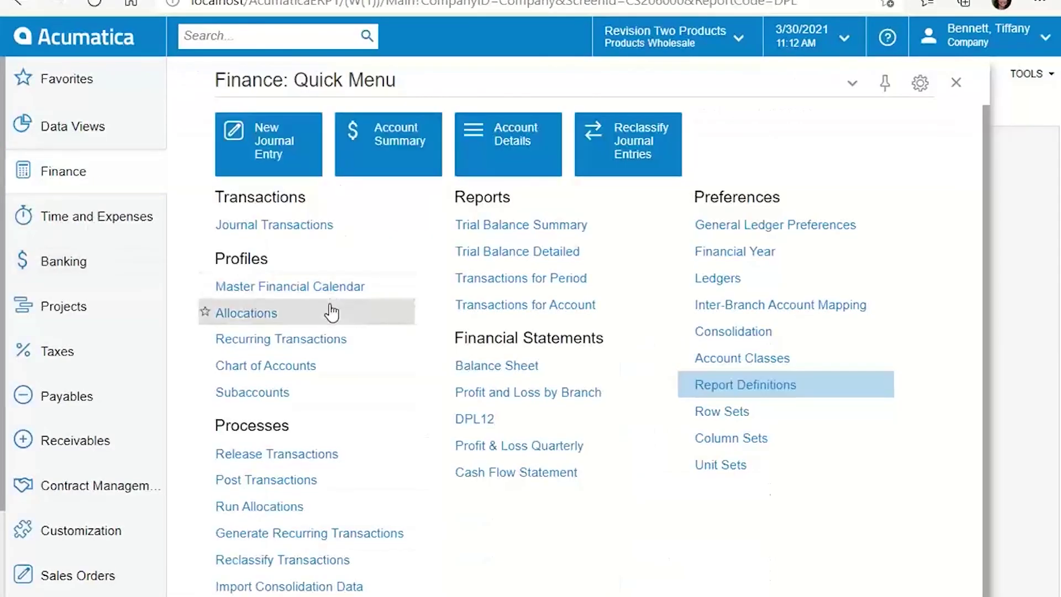
Open the Chart of Accounts and page down twice to the liability accounts' classes
{"action": "left_click", "coordinate": [307, 374]}
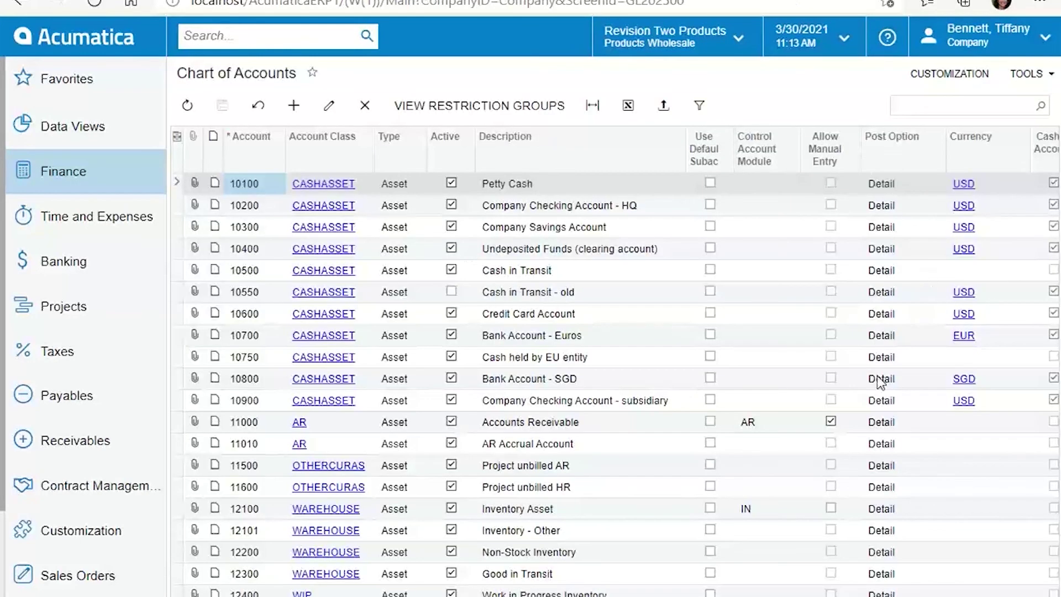
{"action": "key", "text": "Page_Down"}
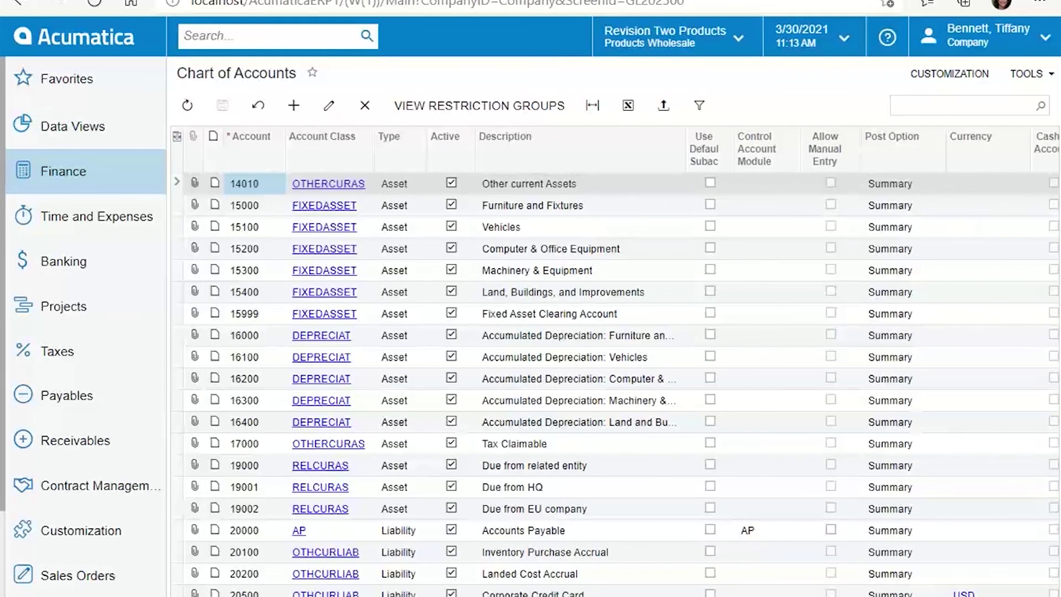
{"action": "key", "text": "Page_Down"}
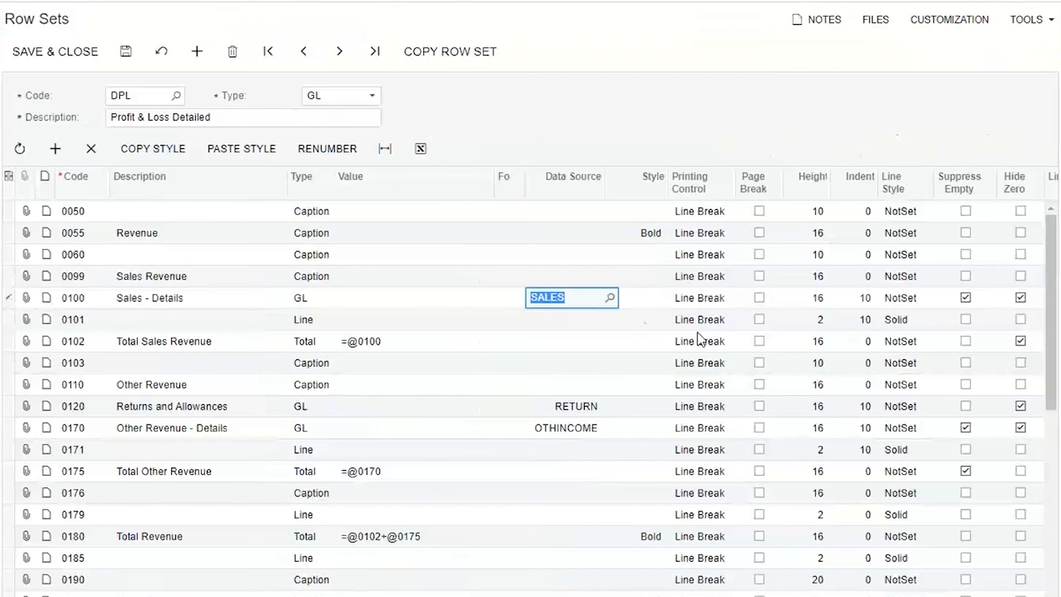
Check the SALES account class in row 0100's data source settings, closing without changes
{"action": "left_click", "coordinate": [609, 299]}
{"action": "left_click", "coordinate": [998, 350]}
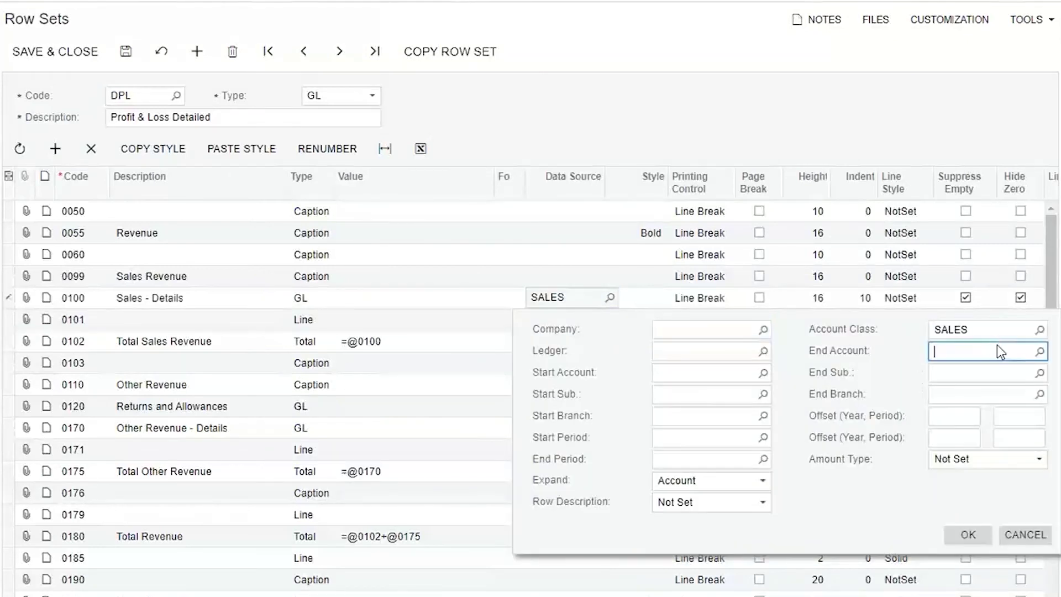
{"action": "left_click", "coordinate": [994, 330]}
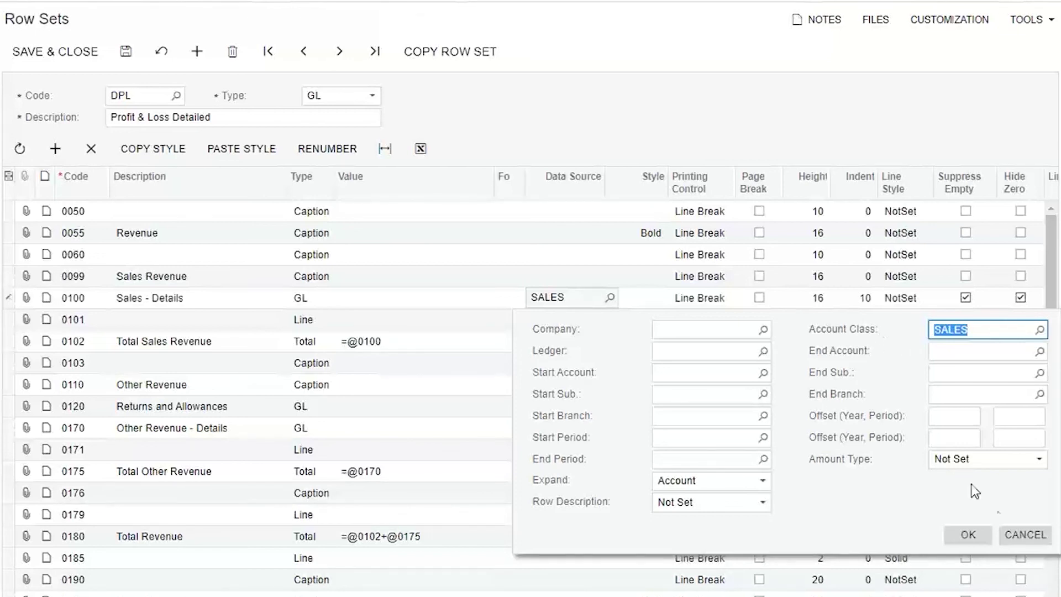
{"action": "left_click", "coordinate": [1003, 534]}
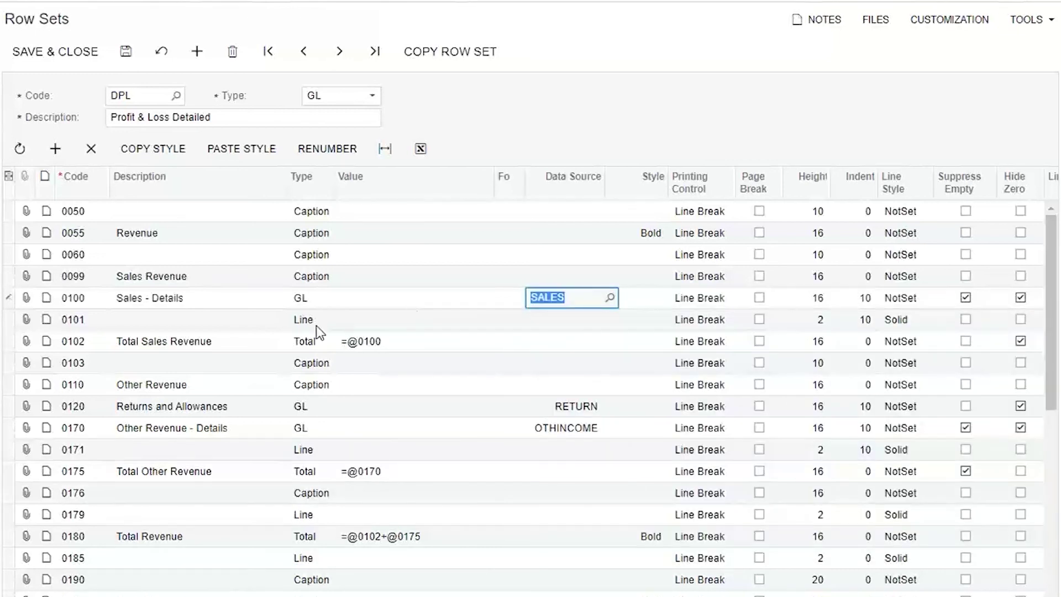
Review the data sources for row 0100 SALES, row 0450 ININTEREST and row 0430 EXDEPR
{"action": "left_click", "coordinate": [205, 295]}
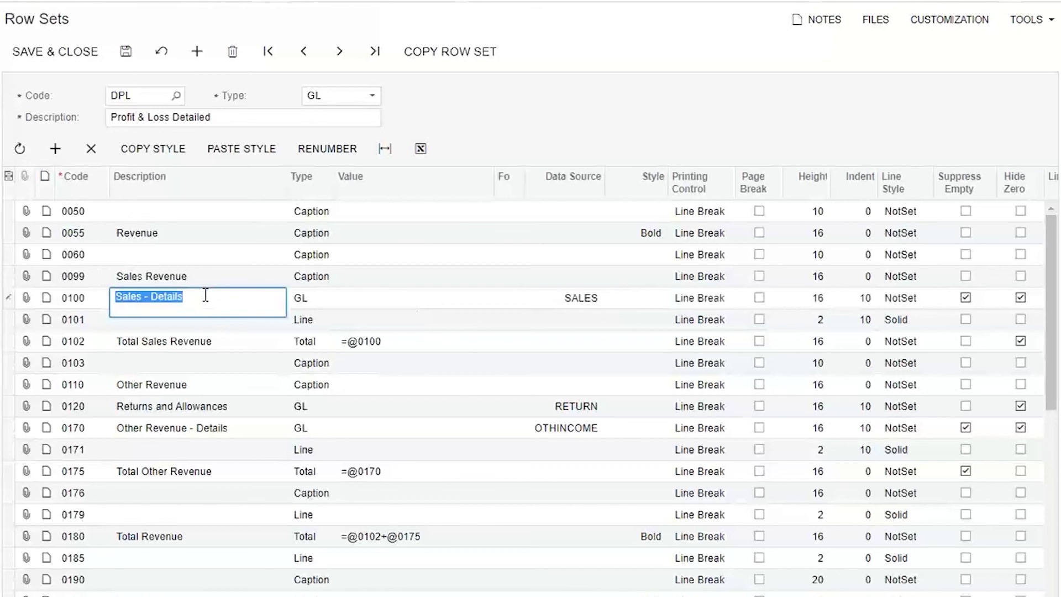
{"action": "left_click", "coordinate": [559, 301]}
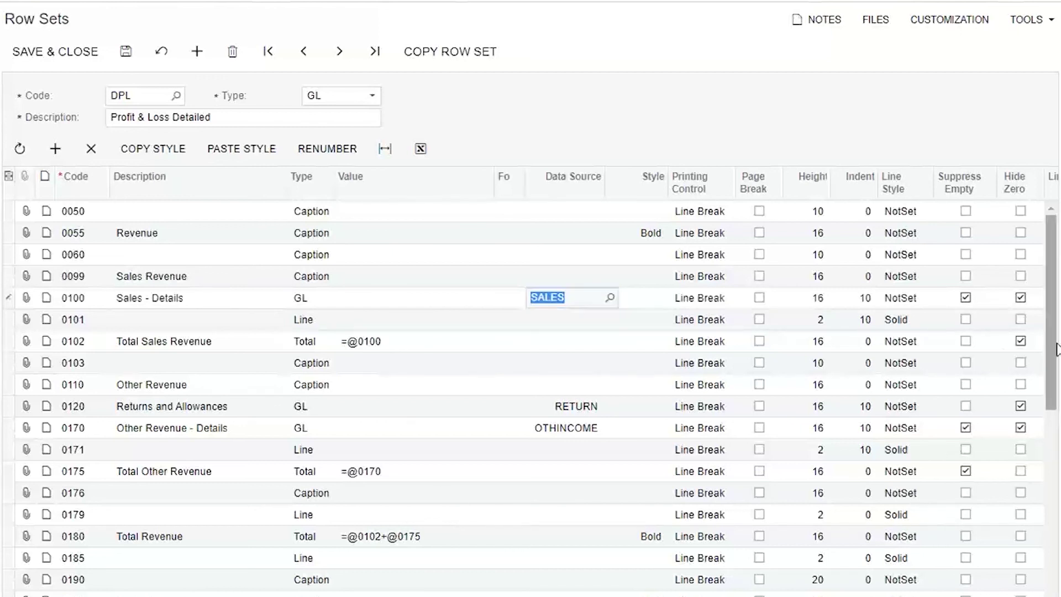
{"action": "scroll", "coordinate": [1057, 428], "scroll_direction": "down", "scroll_amount": 1}
{"action": "scroll", "coordinate": [1057, 429], "scroll_direction": "down", "scroll_amount": 15}
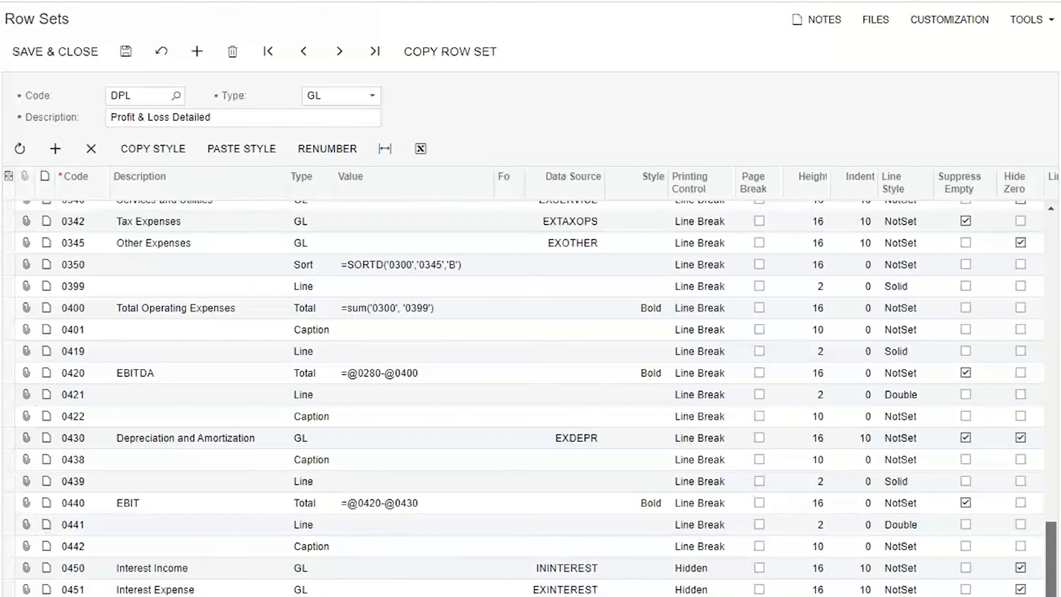
{"action": "left_click", "coordinate": [553, 568]}
{"action": "left_click", "coordinate": [566, 436]}
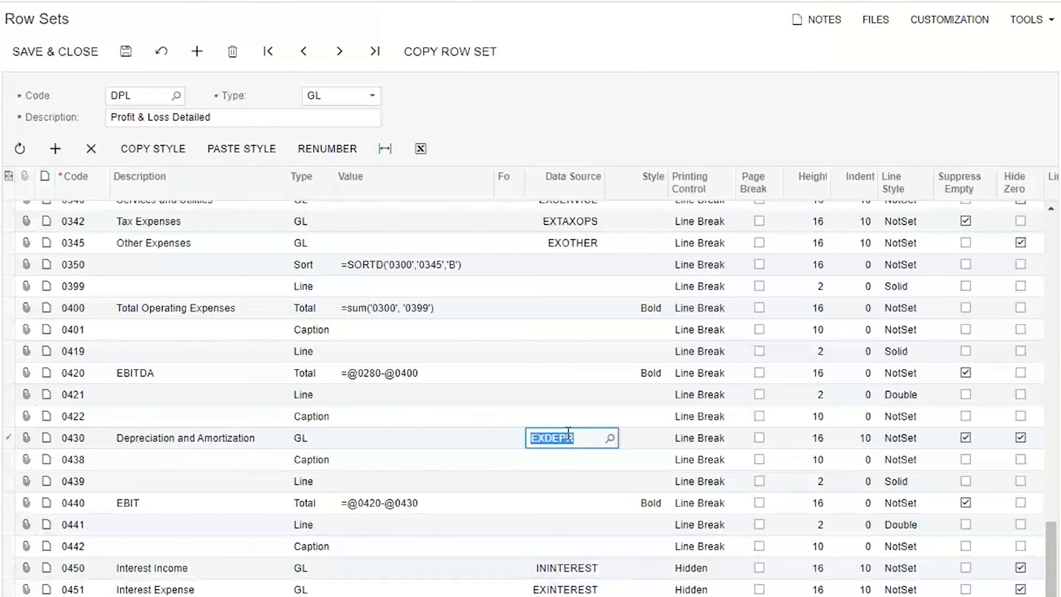
{"action": "scroll", "coordinate": [1054, 296], "scroll_direction": "up", "scroll_amount": 8}
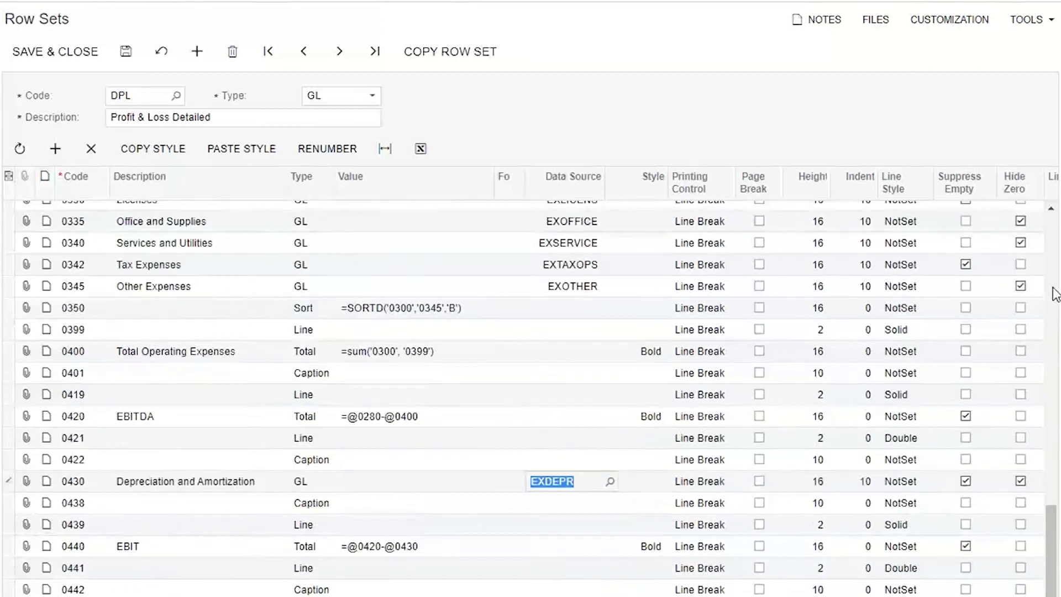
{"action": "scroll", "coordinate": [1056, 294], "scroll_direction": "up", "scroll_amount": 5}
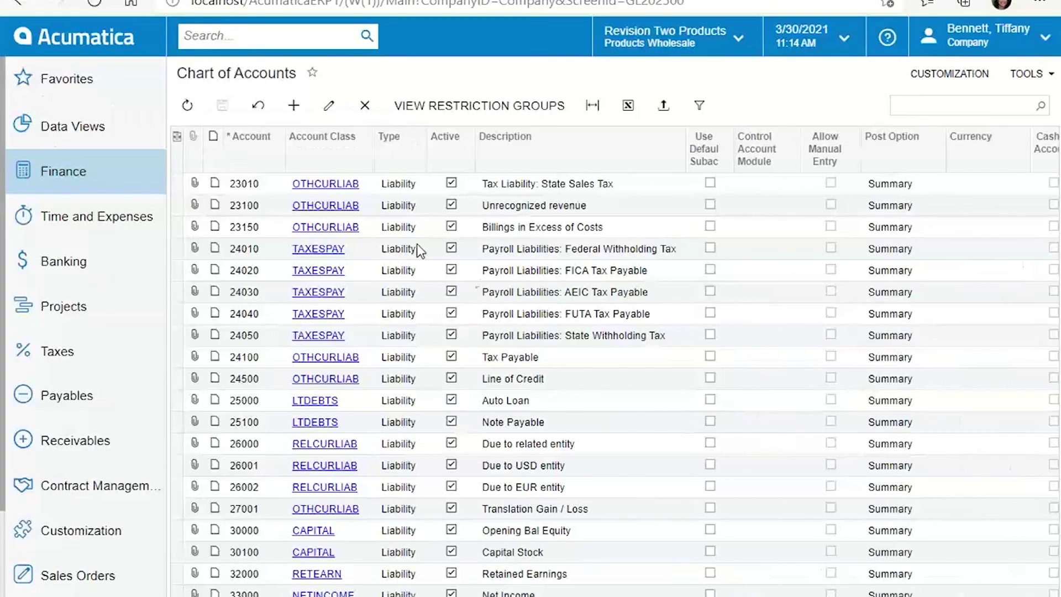
Add a blank account row to the Chart of Accounts and scroll through the liability account classes
{"action": "left_click", "coordinate": [294, 107]}
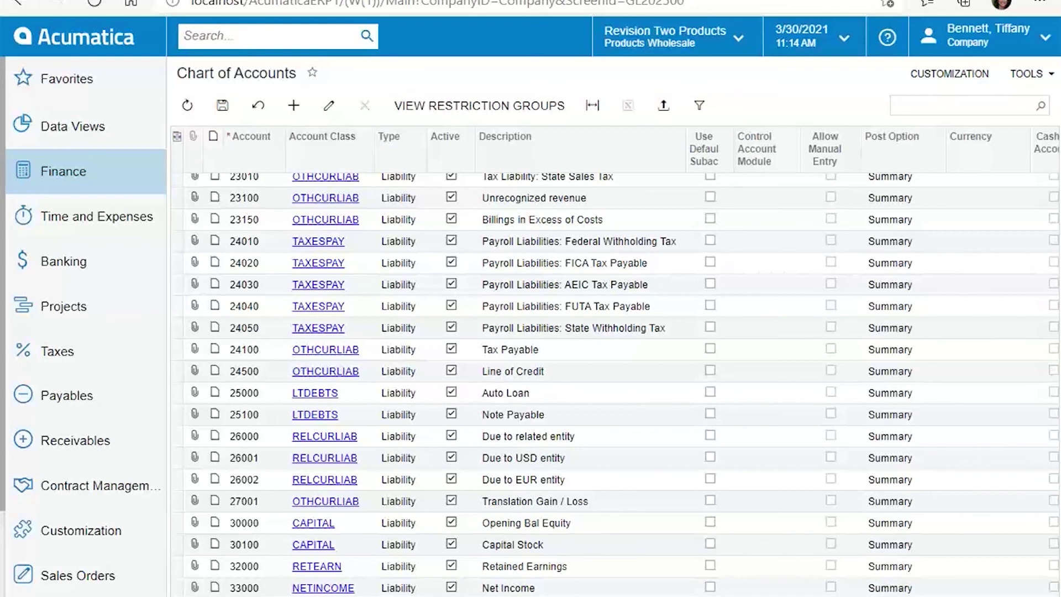
{"action": "scroll", "coordinate": [618, 385], "scroll_direction": "down", "scroll_amount": 1}
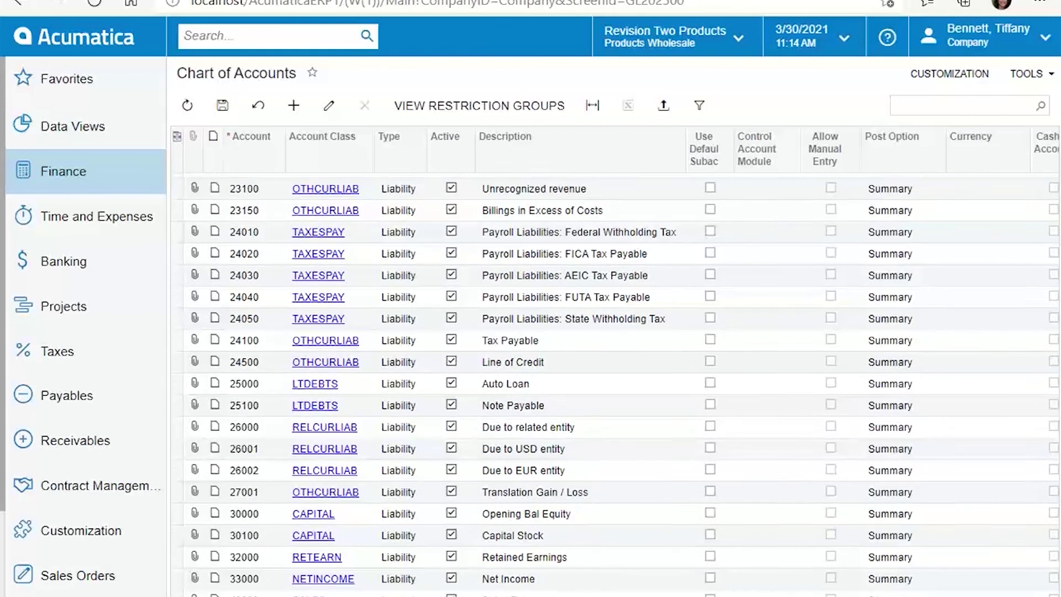
{"action": "scroll", "coordinate": [617, 384], "scroll_direction": "up", "scroll_amount": 1}
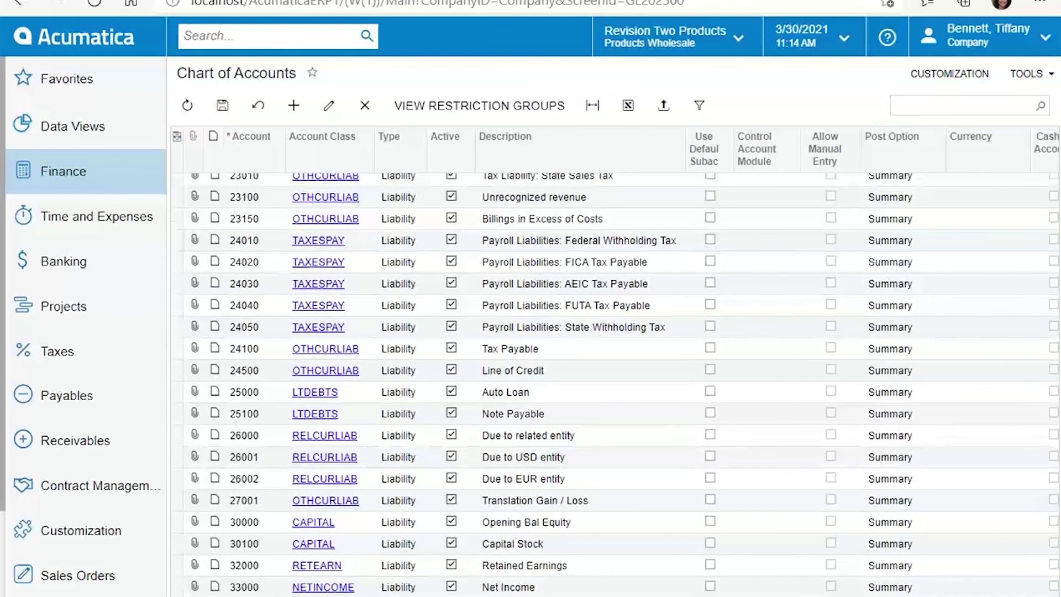